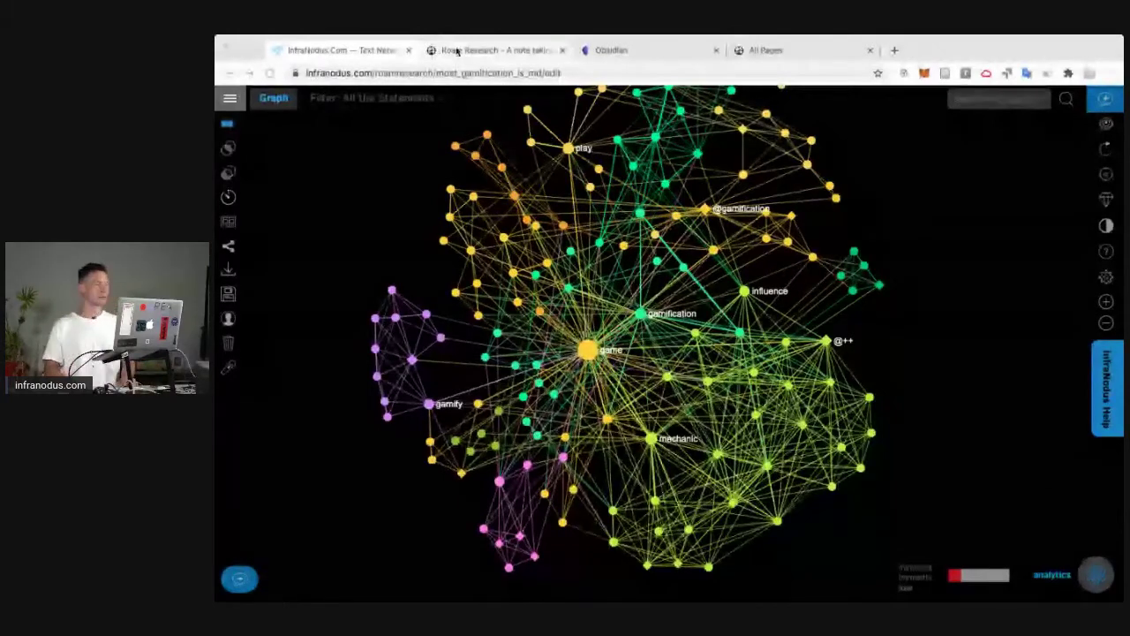
# - Look through the Roam Research home page and its testimonials, and the Obsidian home page
pyautogui.click(457, 51)
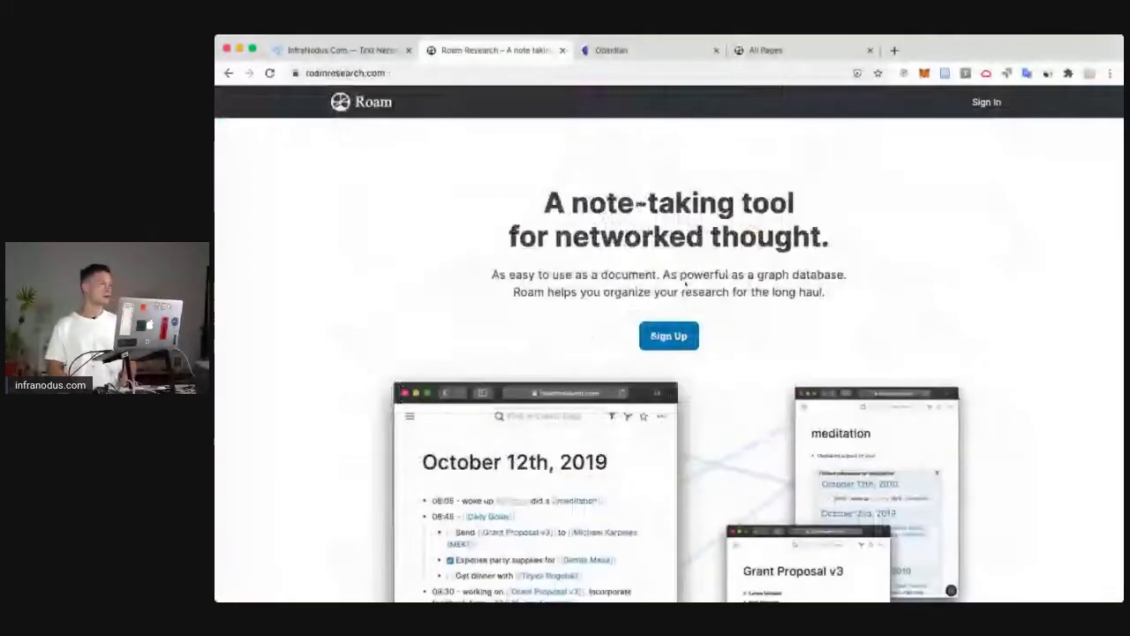
pyautogui.scroll(-5, 687, 279)
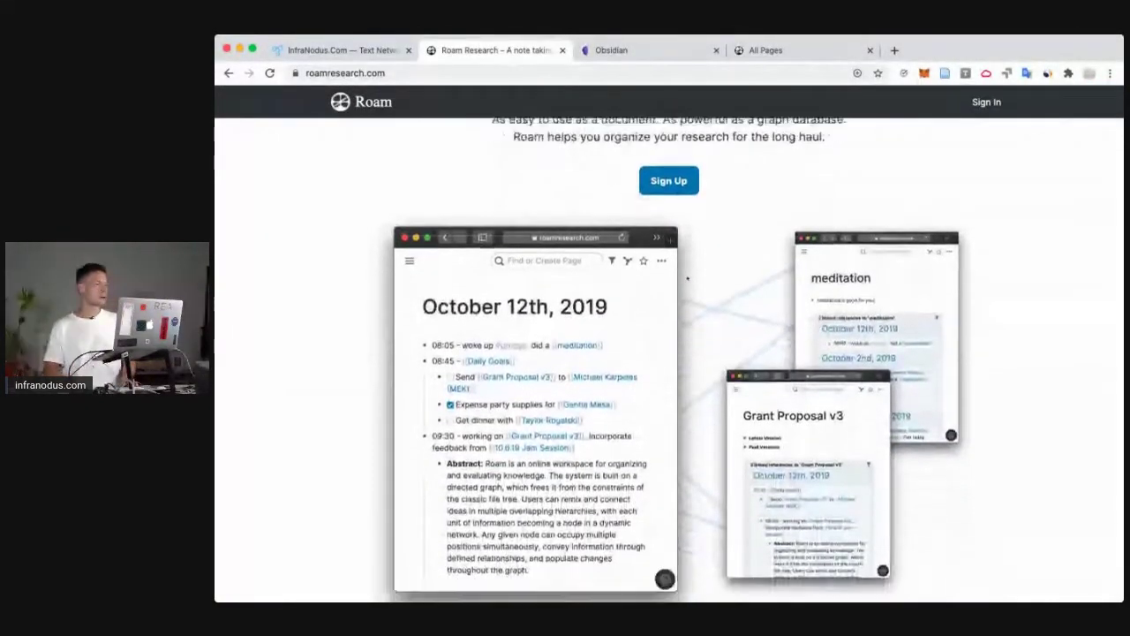
pyautogui.scroll(3, 687, 279)
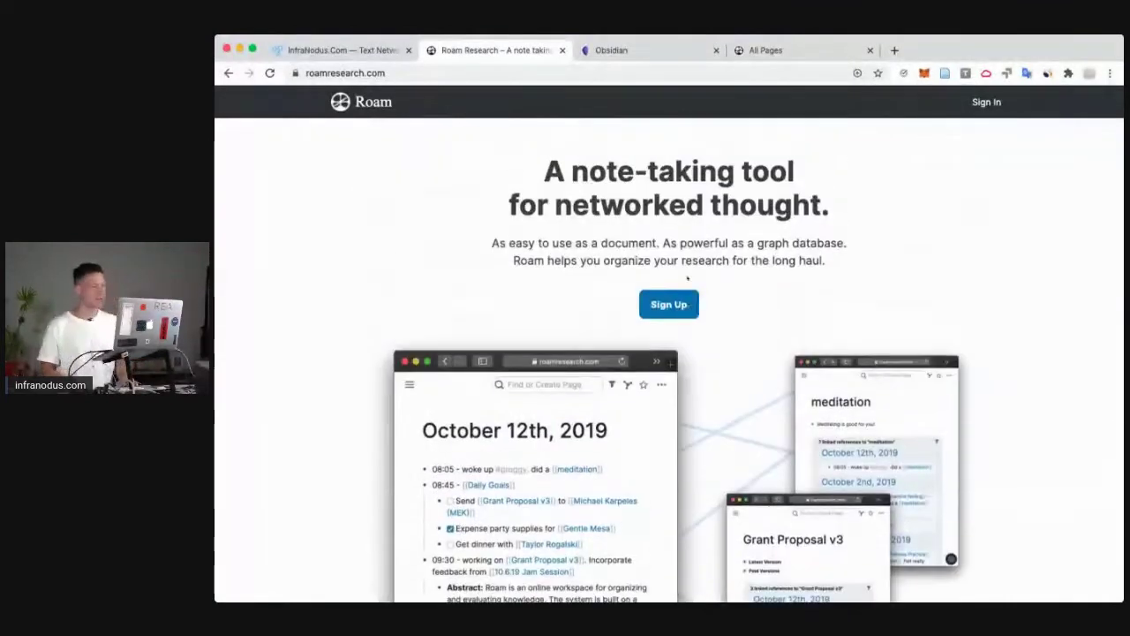
pyautogui.scroll(-1, 687, 277)
pyautogui.scroll(-2, 686, 276)
pyautogui.scroll(1, 688, 279)
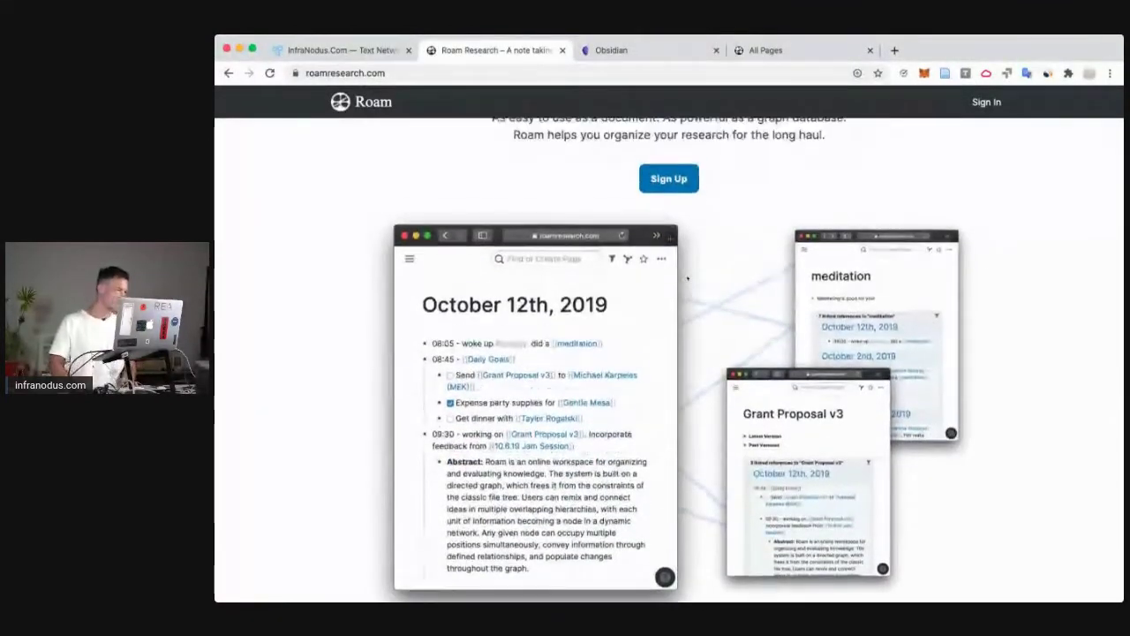
pyautogui.scroll(-4, 636, 350)
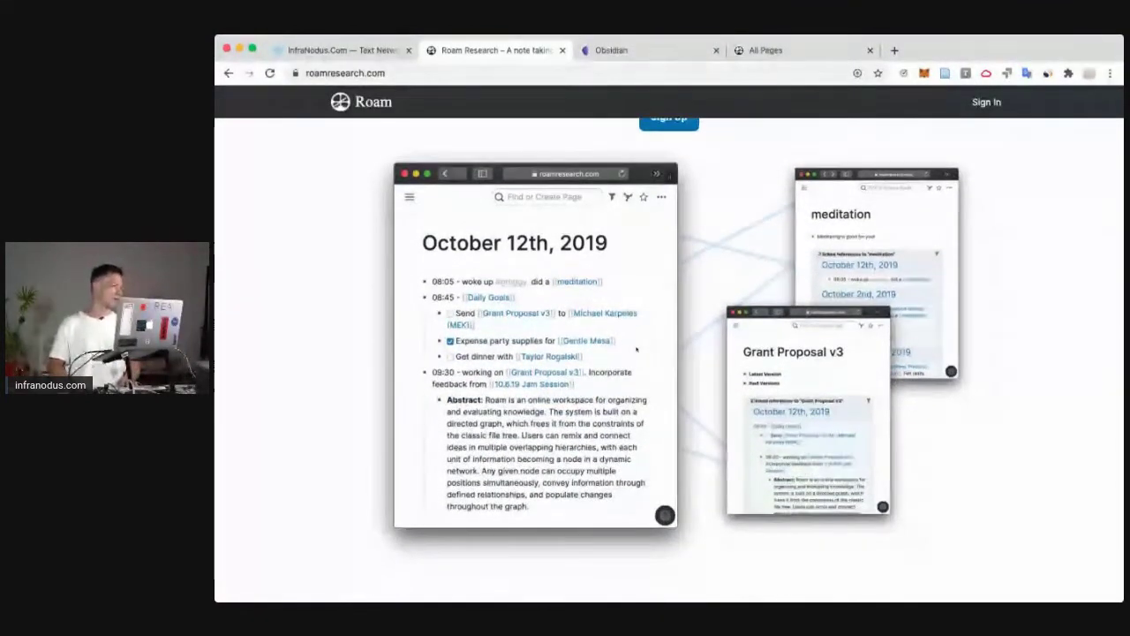
pyautogui.scroll(-8, 636, 349)
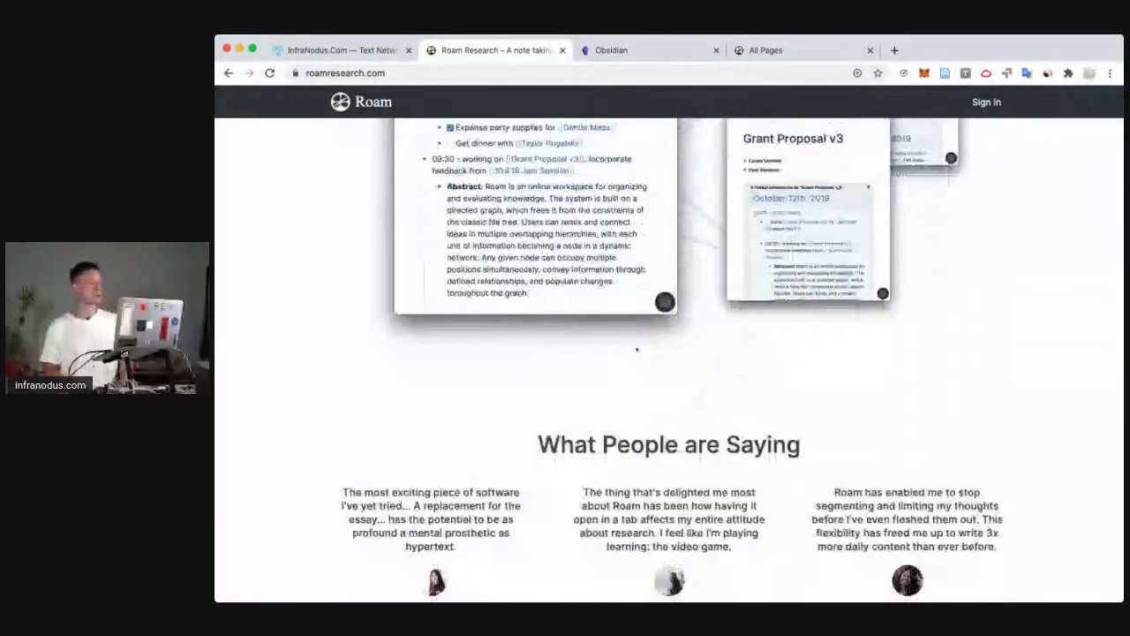
pyautogui.scroll(-7, 636, 350)
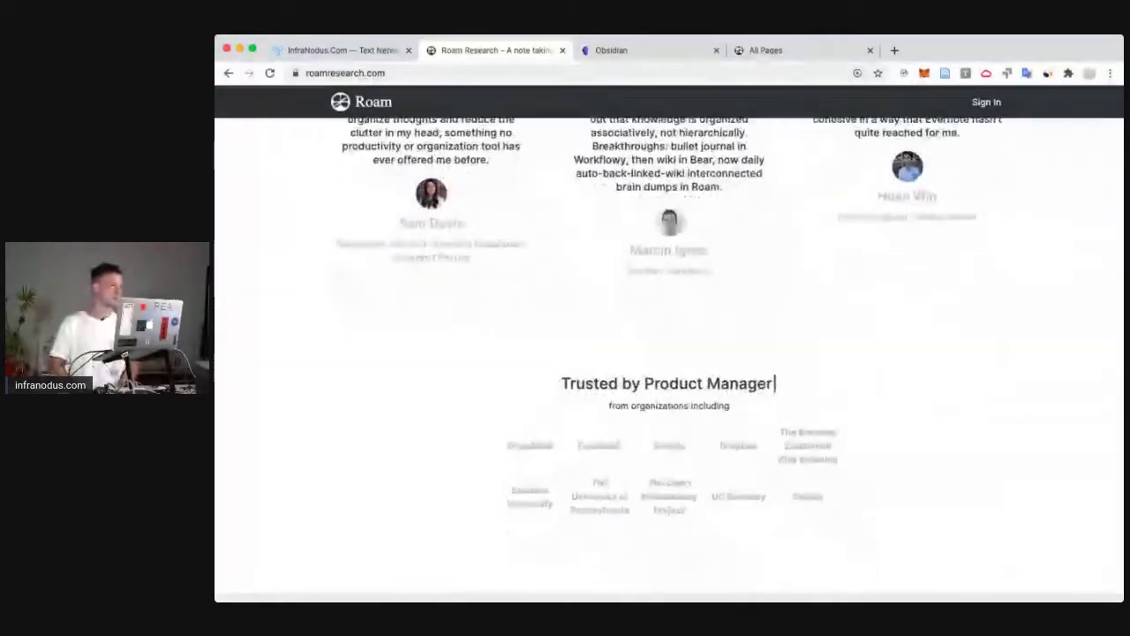
pyautogui.click(597, 51)
pyautogui.scroll(-6, 805, 87)
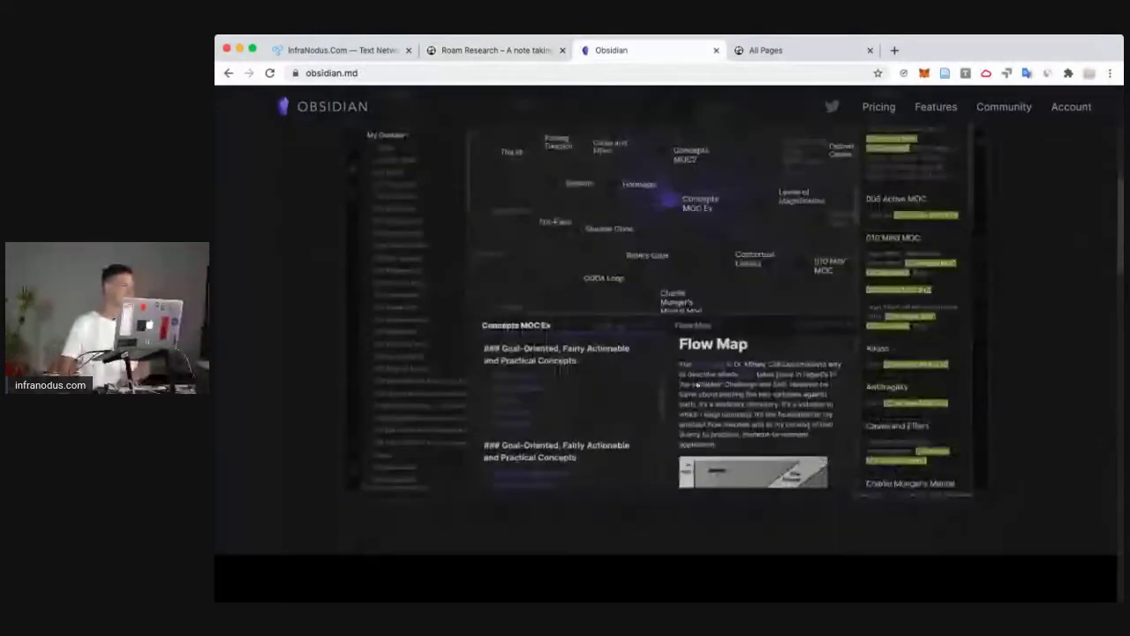
# - View the Markdown export option for all pages of the public Roam database, and close it without exporting
pyautogui.click(771, 51)
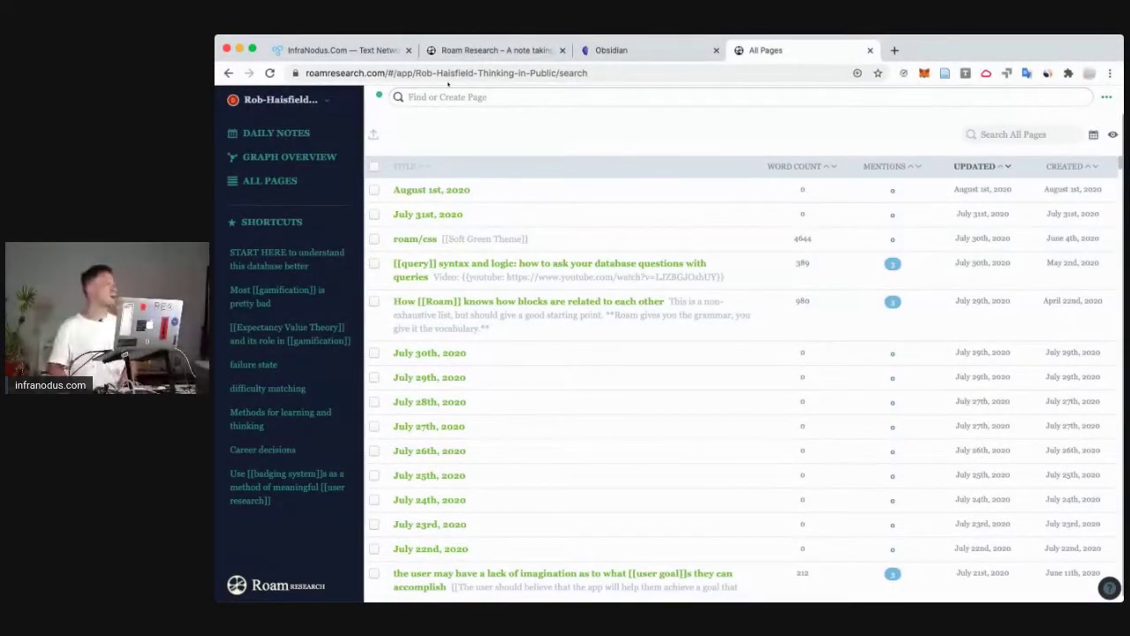
pyautogui.click(1106, 96)
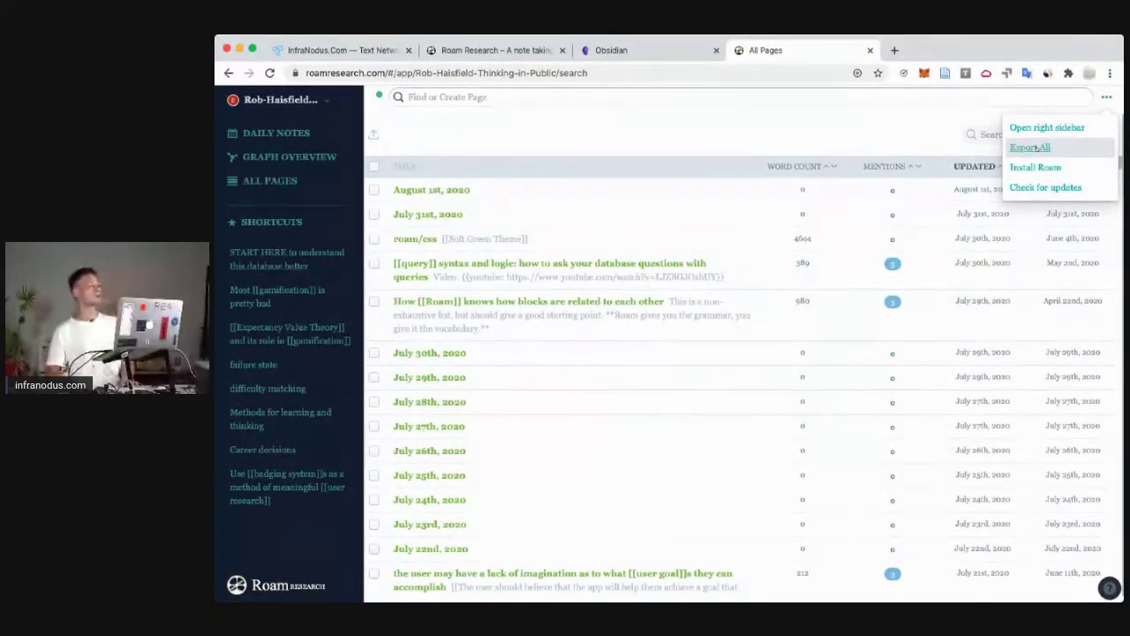
pyautogui.click(1031, 147)
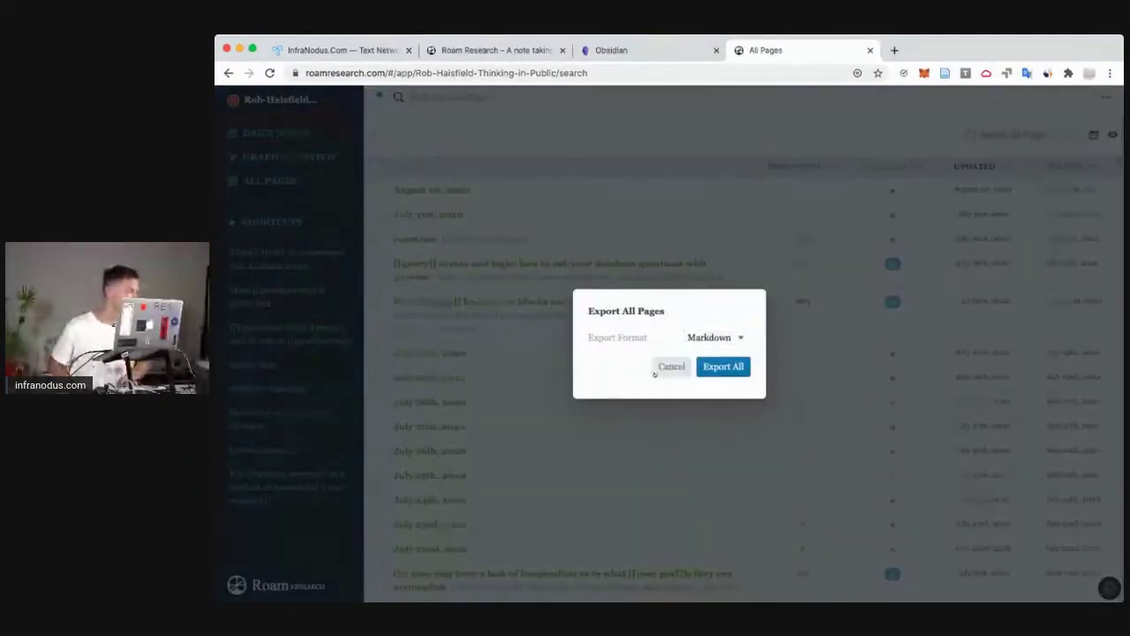
pyautogui.click(671, 367)
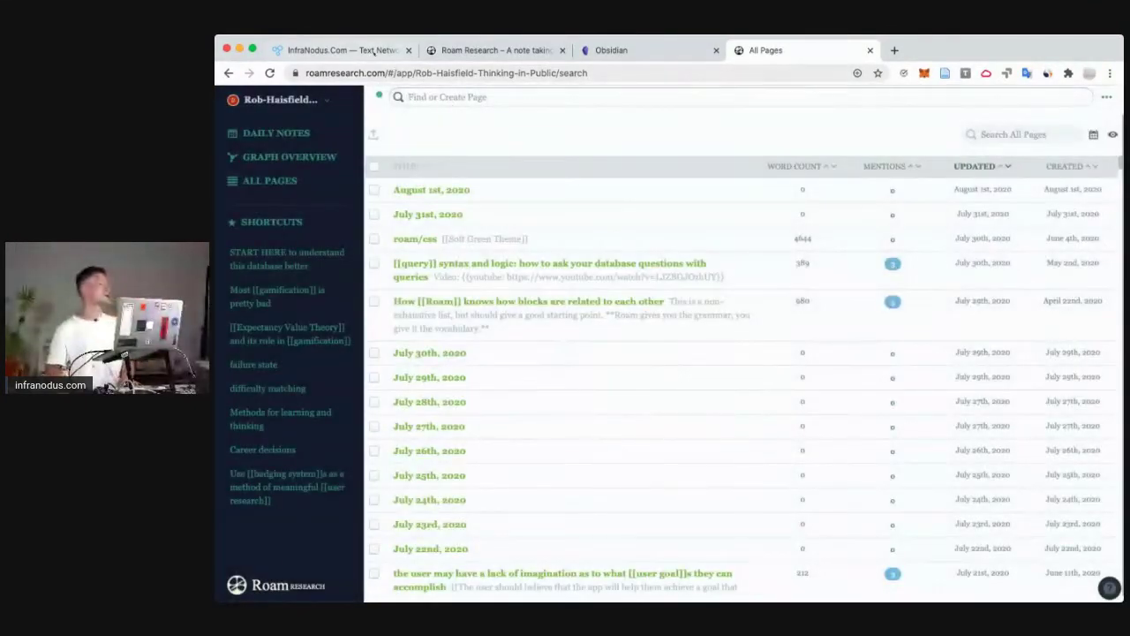
# - Switch to InfraNodus and open the import application for Roam Research markup files
pyautogui.click(344, 51)
pyautogui.click(228, 98)
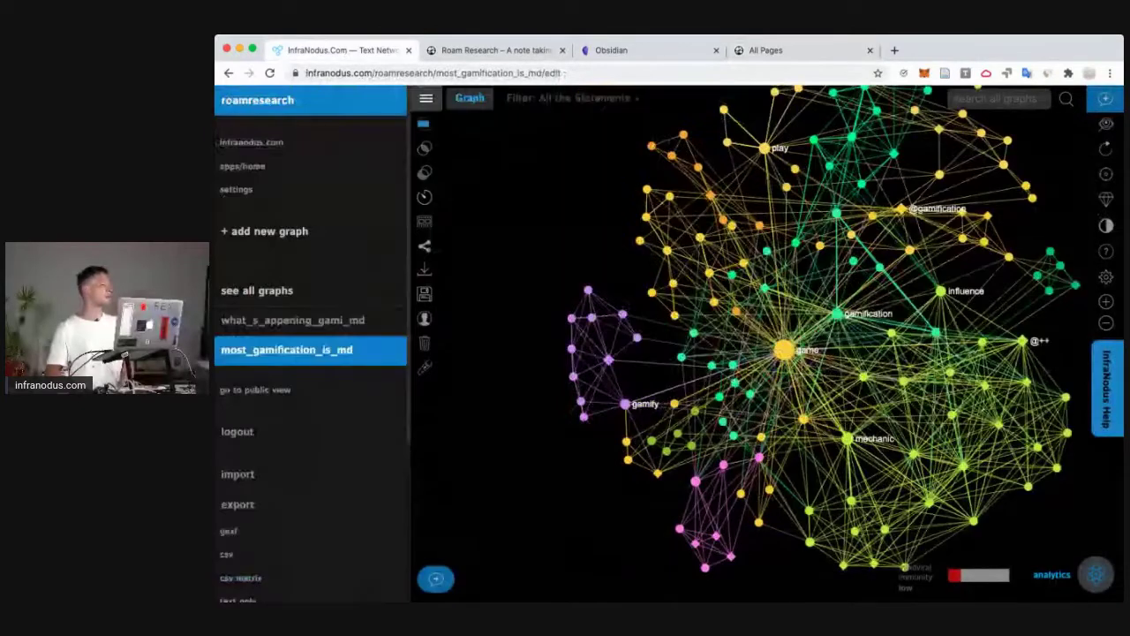
pyautogui.click(245, 167)
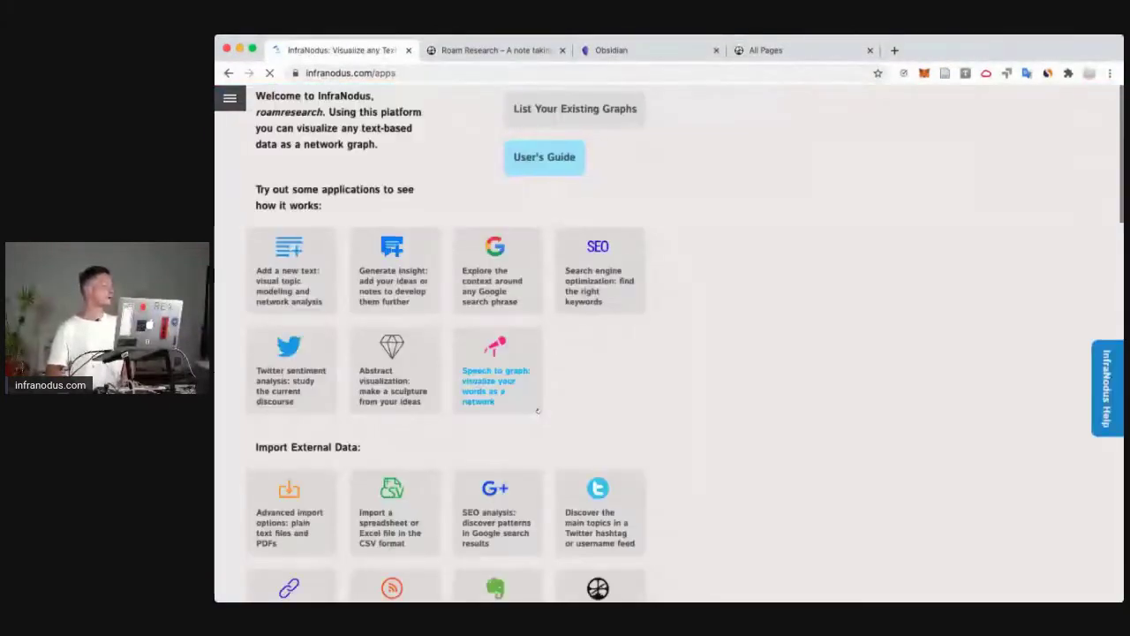
pyautogui.scroll(-1, 538, 411)
pyautogui.scroll(-3, 537, 411)
pyautogui.click(574, 469)
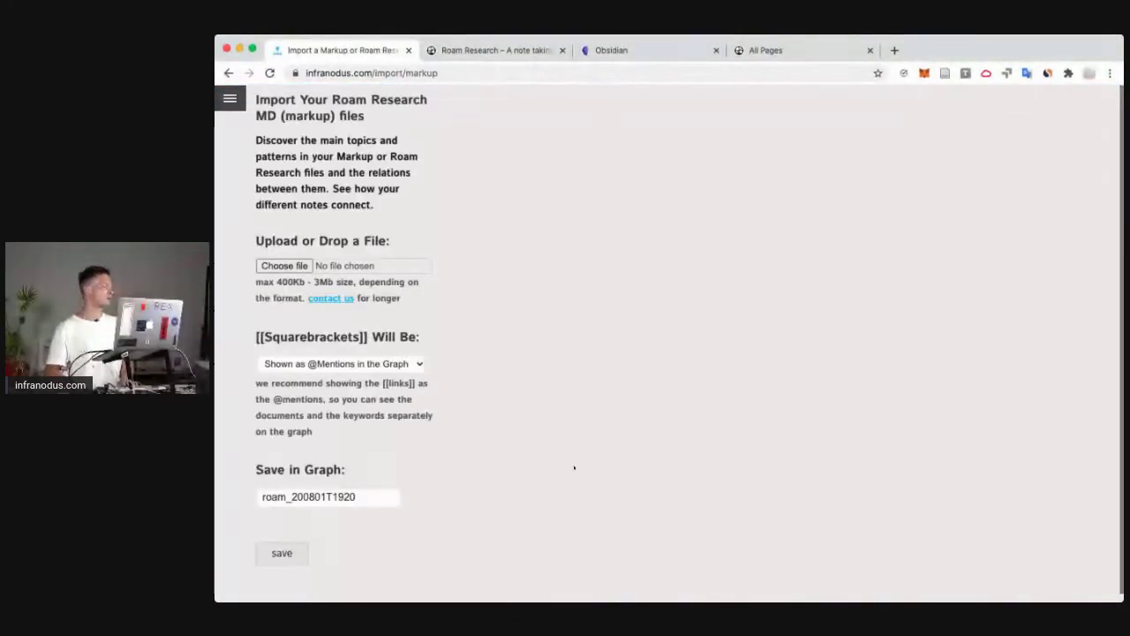
# - Choose the "Most [[gamification]] is pretty bad" Markdown file for import, and open the existing graph most_gamification_is_md
pyautogui.click(285, 266)
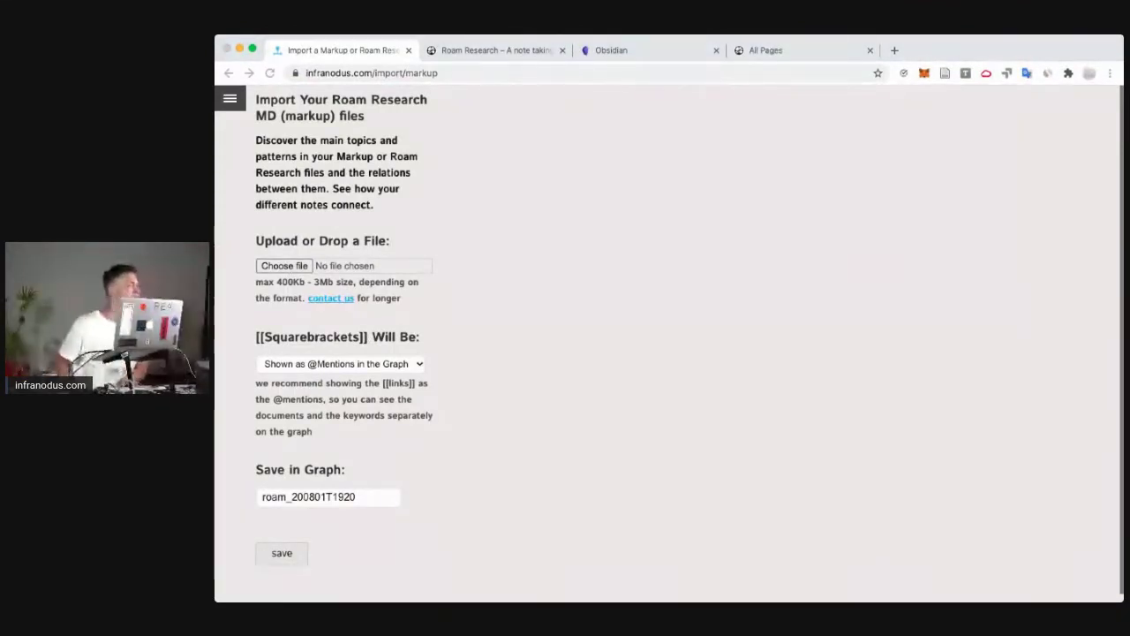
pyautogui.doubleClick(604, 196)
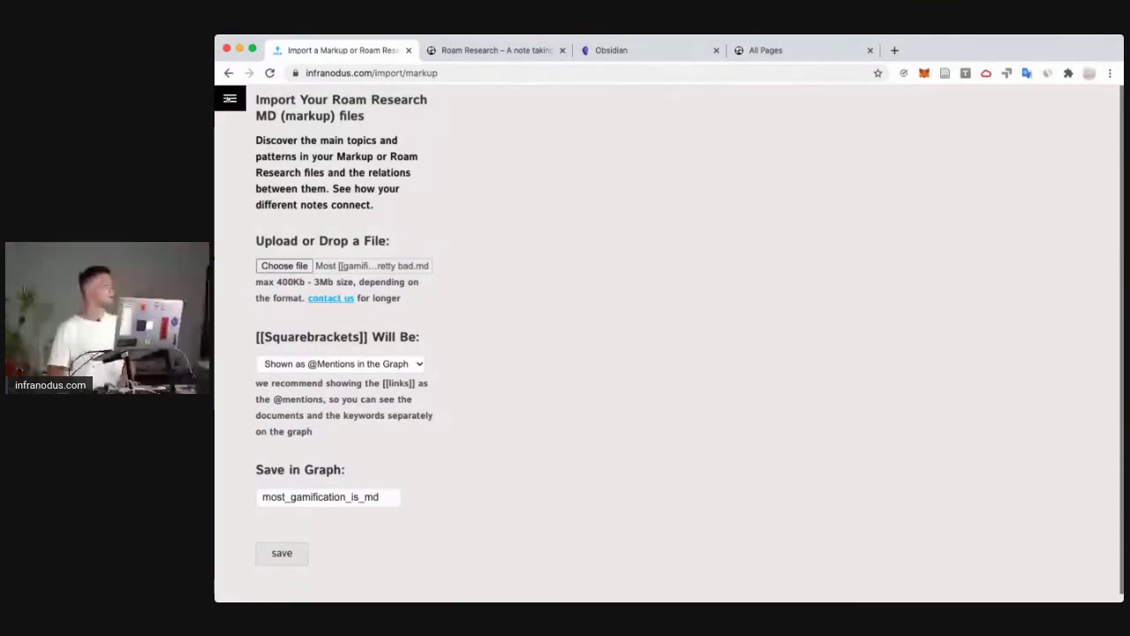
pyautogui.click(230, 98)
pyautogui.click(280, 374)
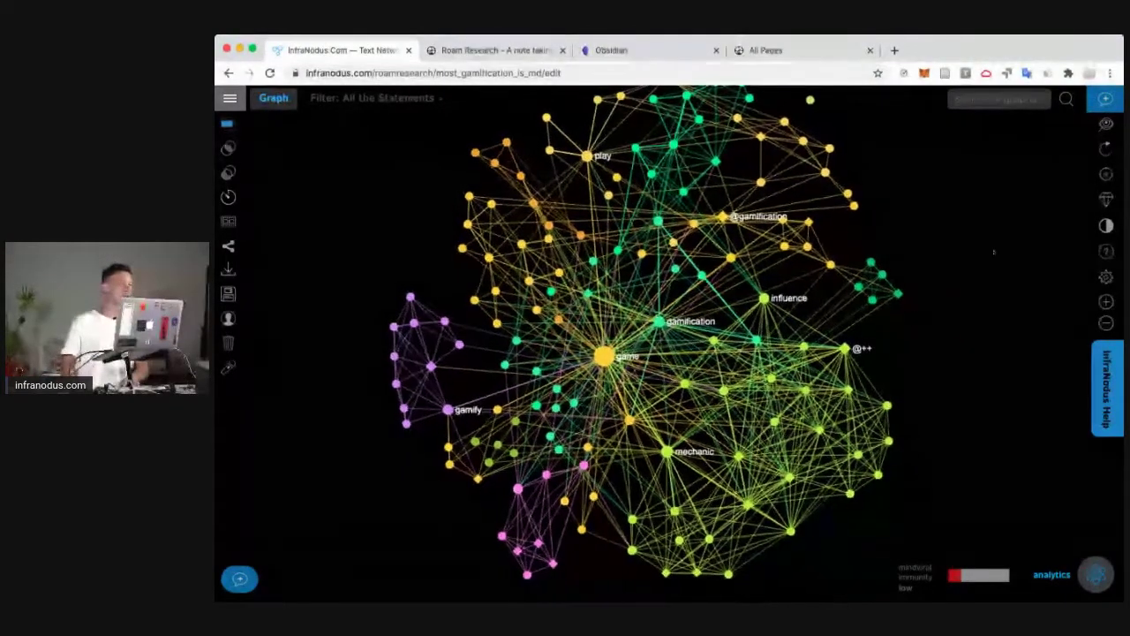
# - Filter the graph to Only Mentions / Categories, and switch the node type filter to show the words without the mentions
pyautogui.click(1106, 277)
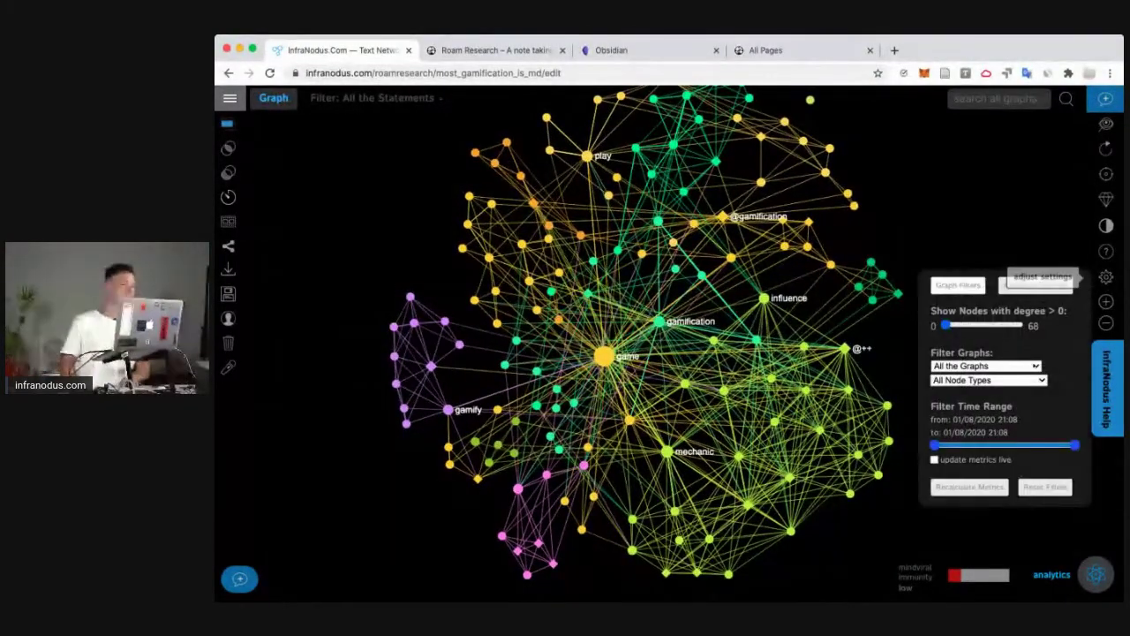
pyautogui.click(966, 396)
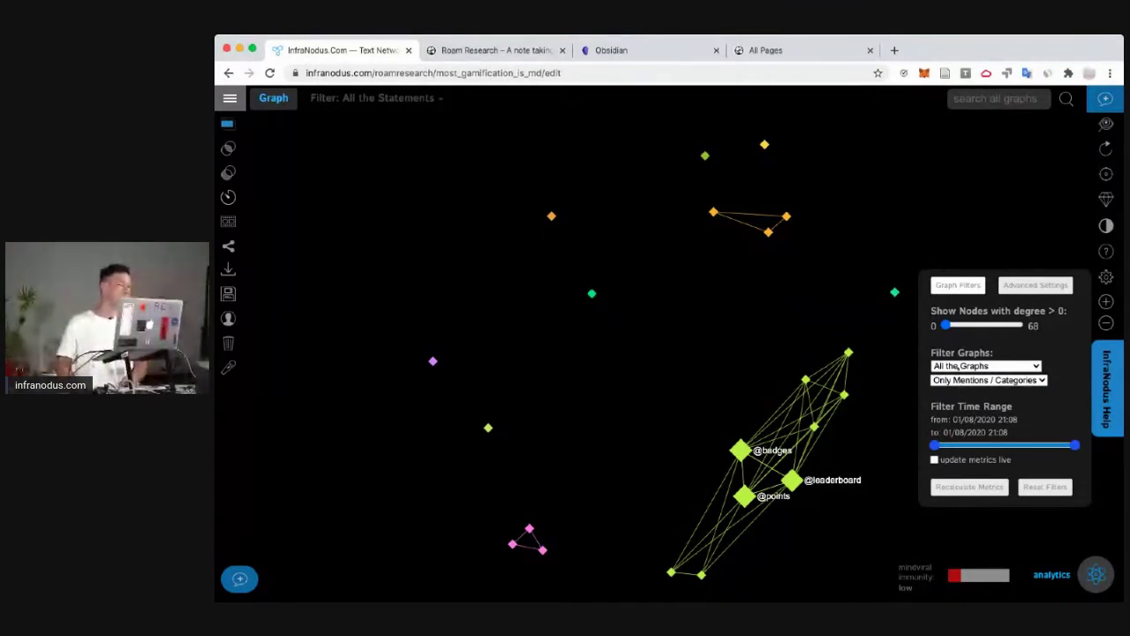
pyautogui.click(974, 369)
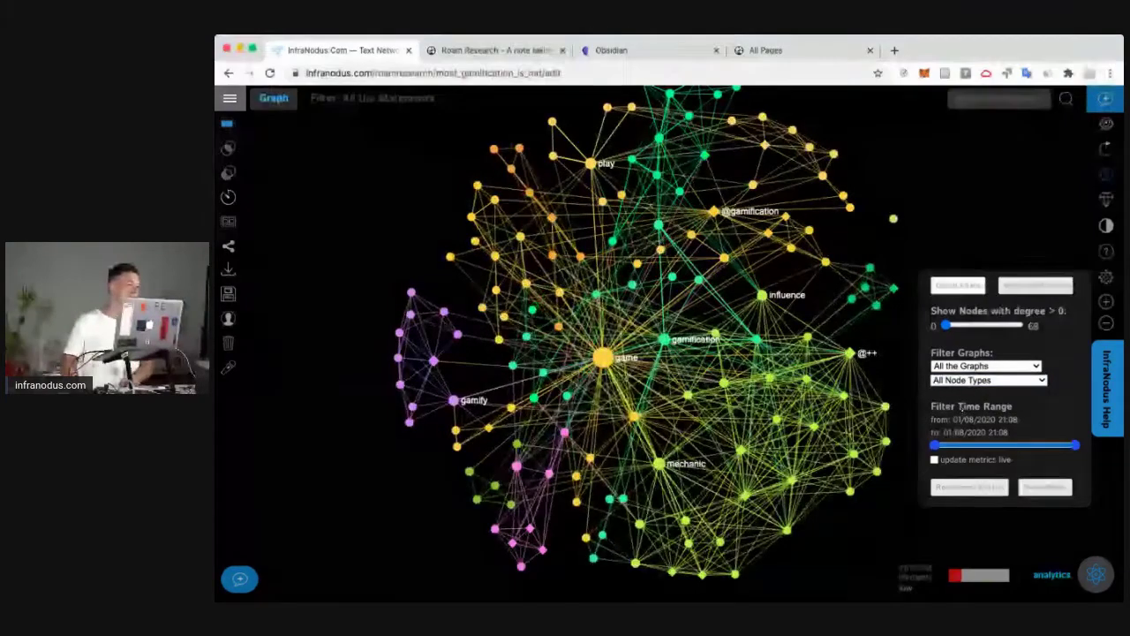
pyautogui.click(961, 407)
# - Open the graph analytics, read the statements for the topical group mechanic, vacuum and top, and clear that selection
pyautogui.click(1096, 576)
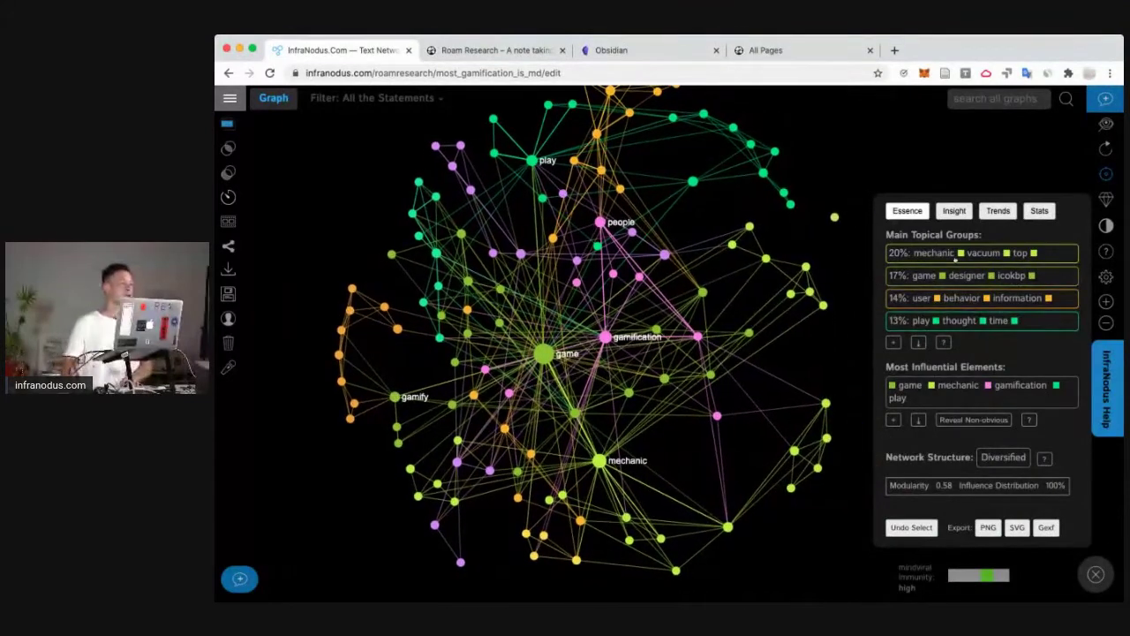
pyautogui.click(933, 252)
pyautogui.click(974, 253)
pyautogui.click(1020, 254)
pyautogui.click(227, 125)
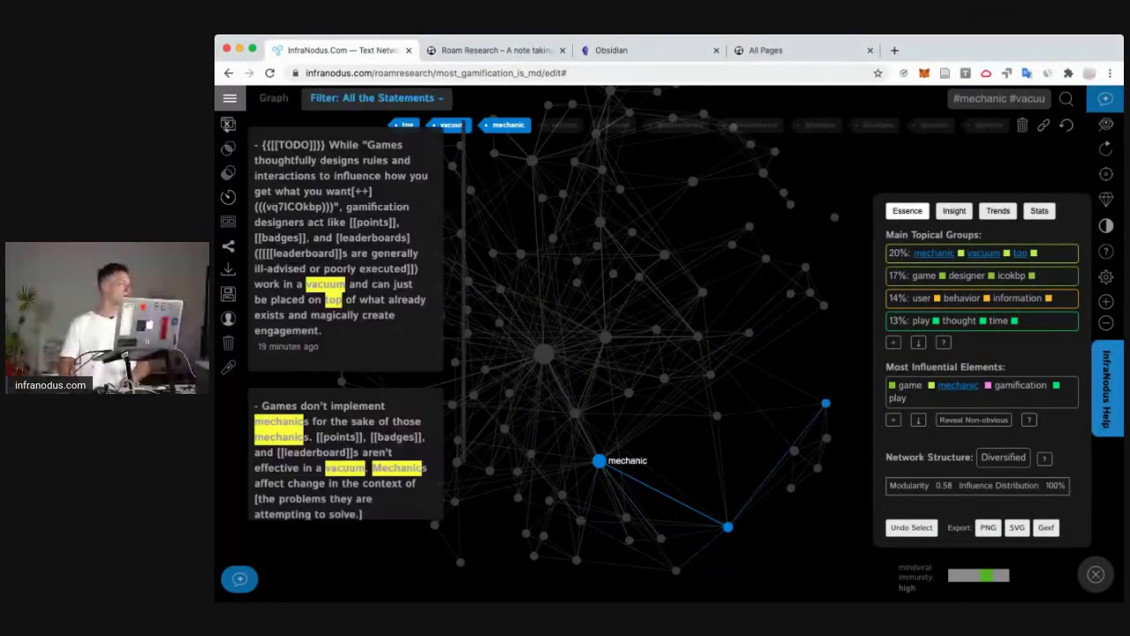
pyautogui.scroll(-3, 318, 290)
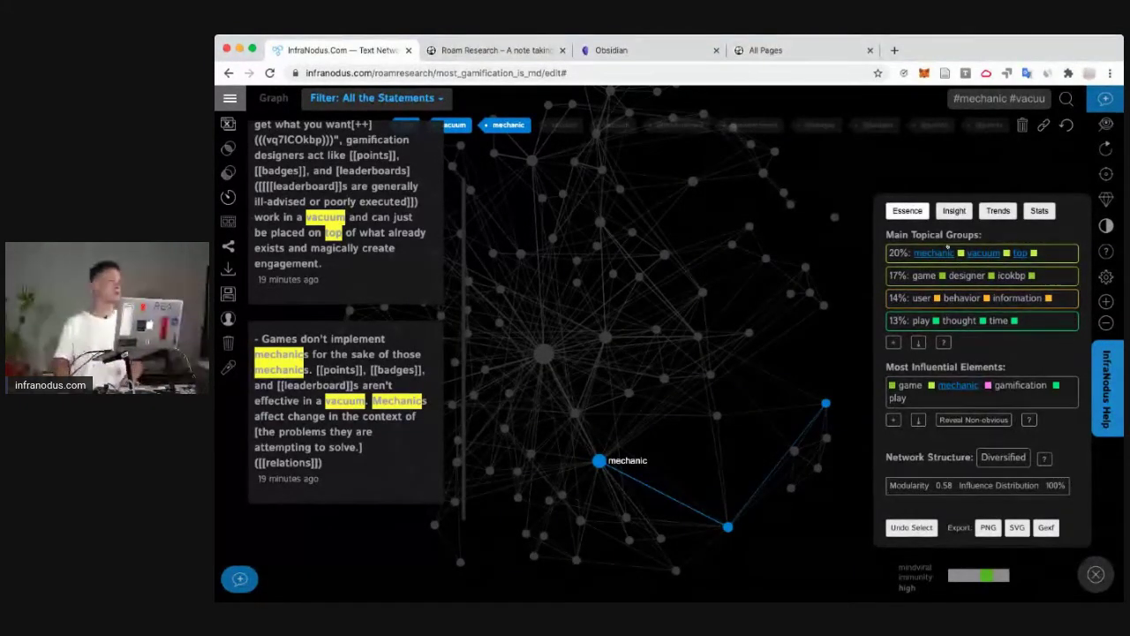
pyautogui.click(931, 253)
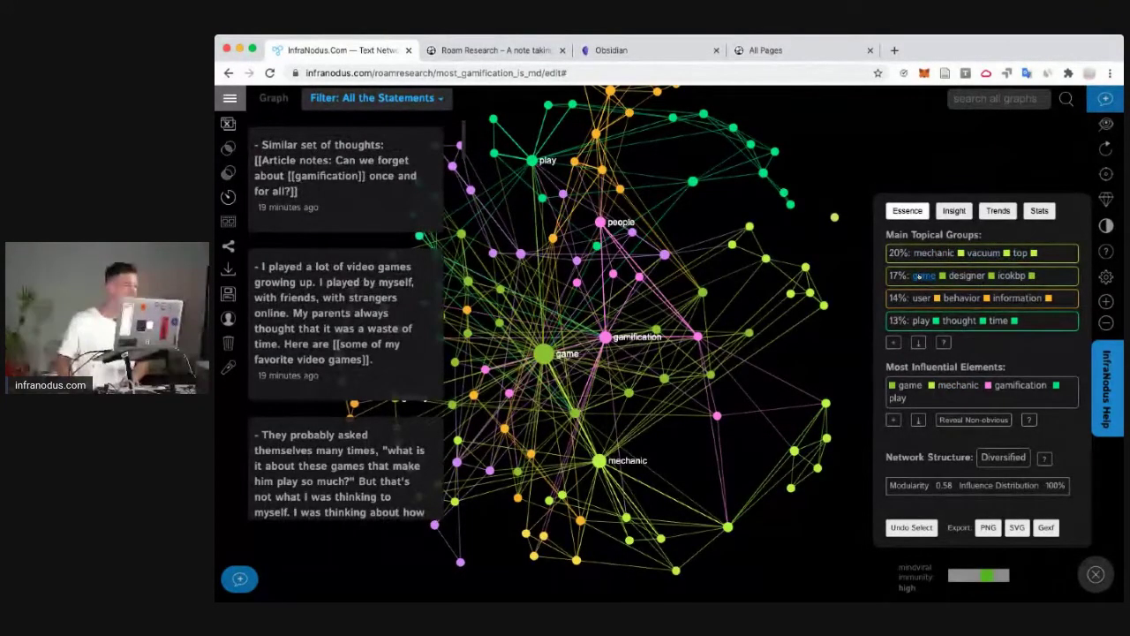
# - Read the statements that combine the topic words game and designer, and deselect both words
pyautogui.click(921, 275)
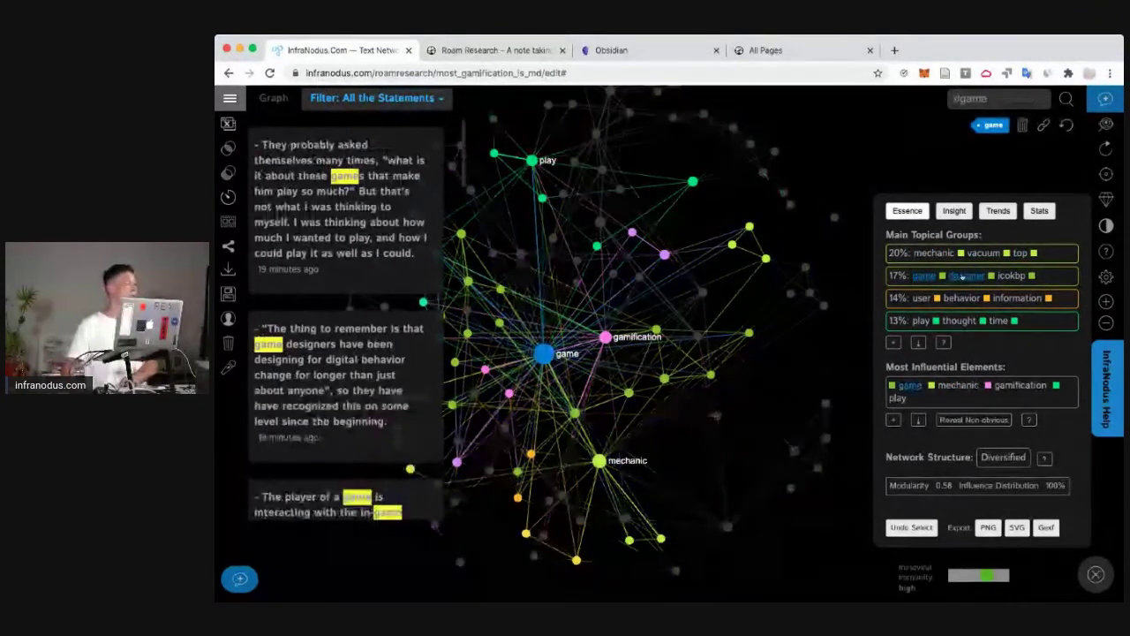
pyautogui.click(963, 276)
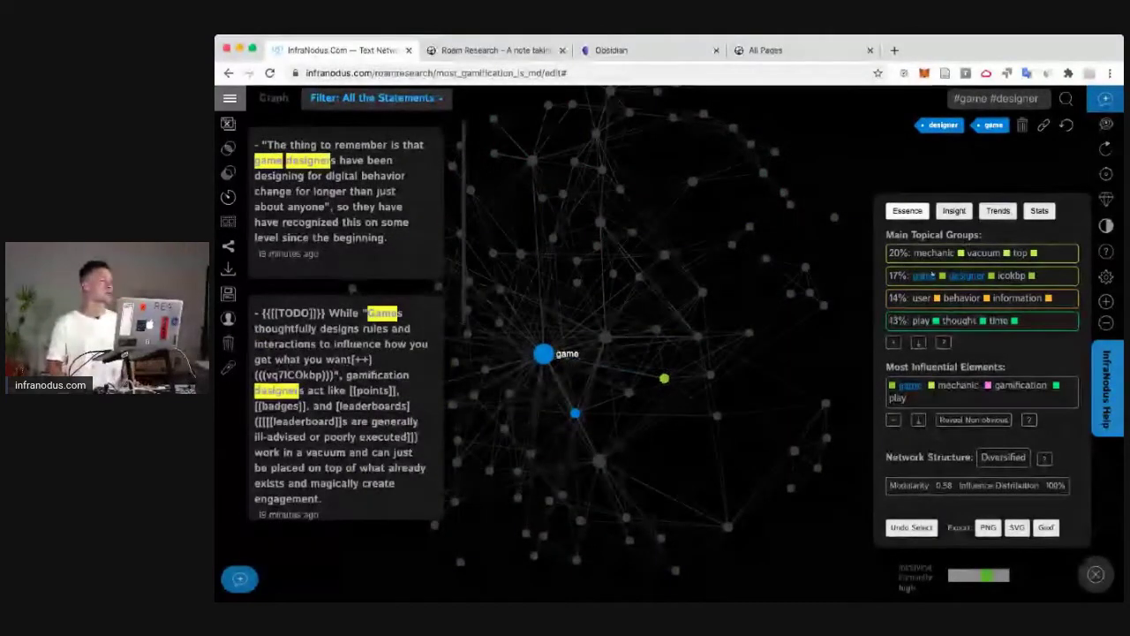
pyautogui.click(964, 276)
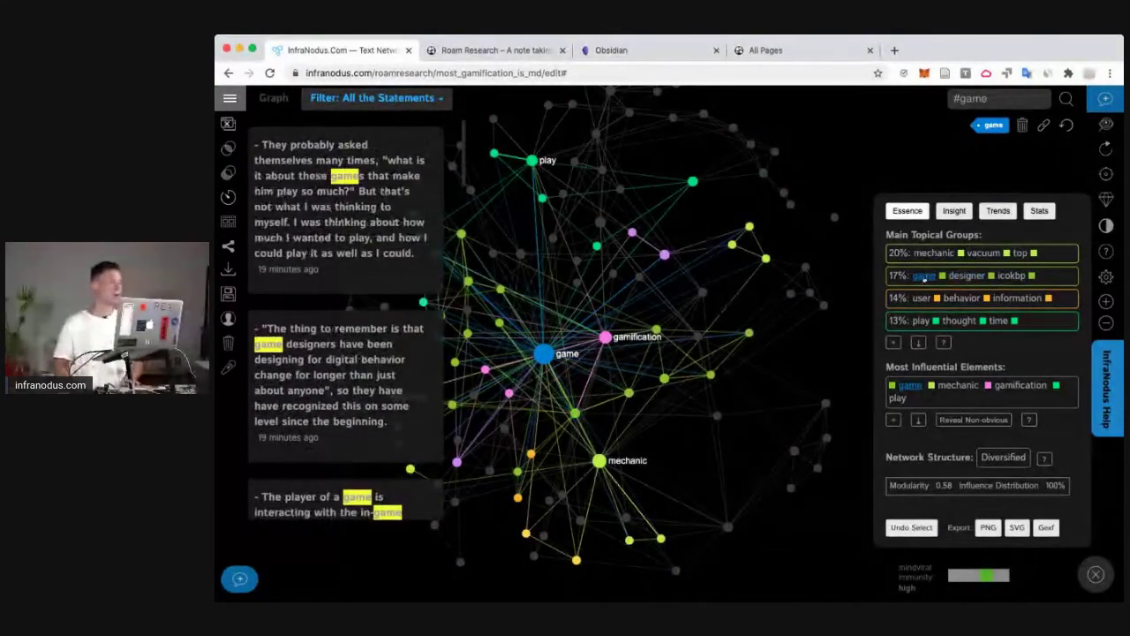
pyautogui.click(923, 275)
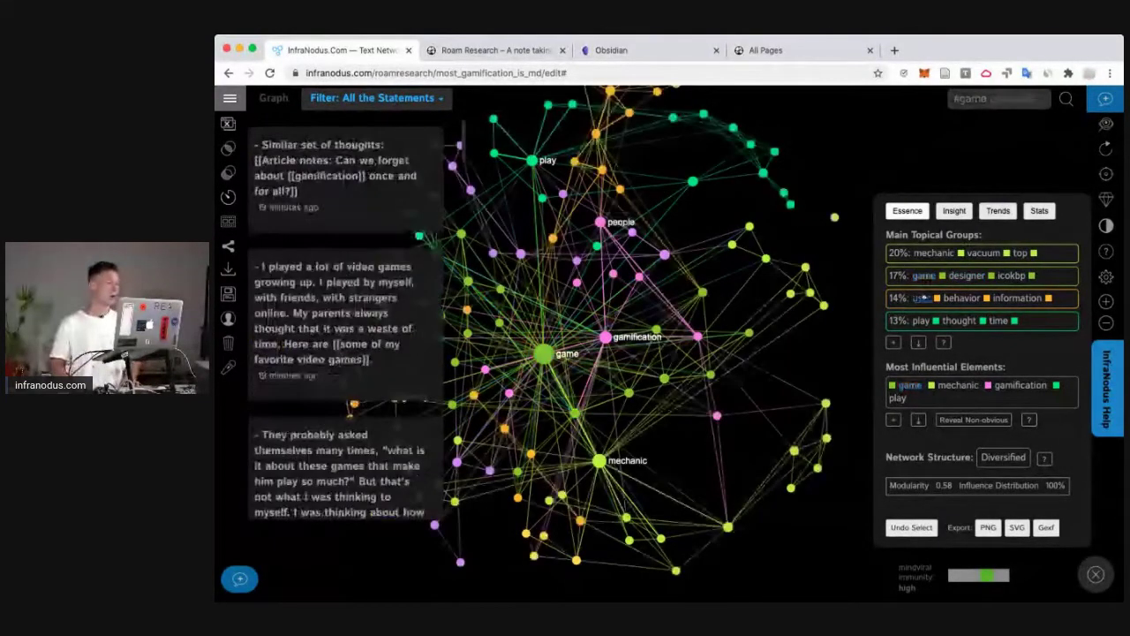
# - Examine the statements for the topical group user, behavior and information, and clear its selection
pyautogui.click(919, 299)
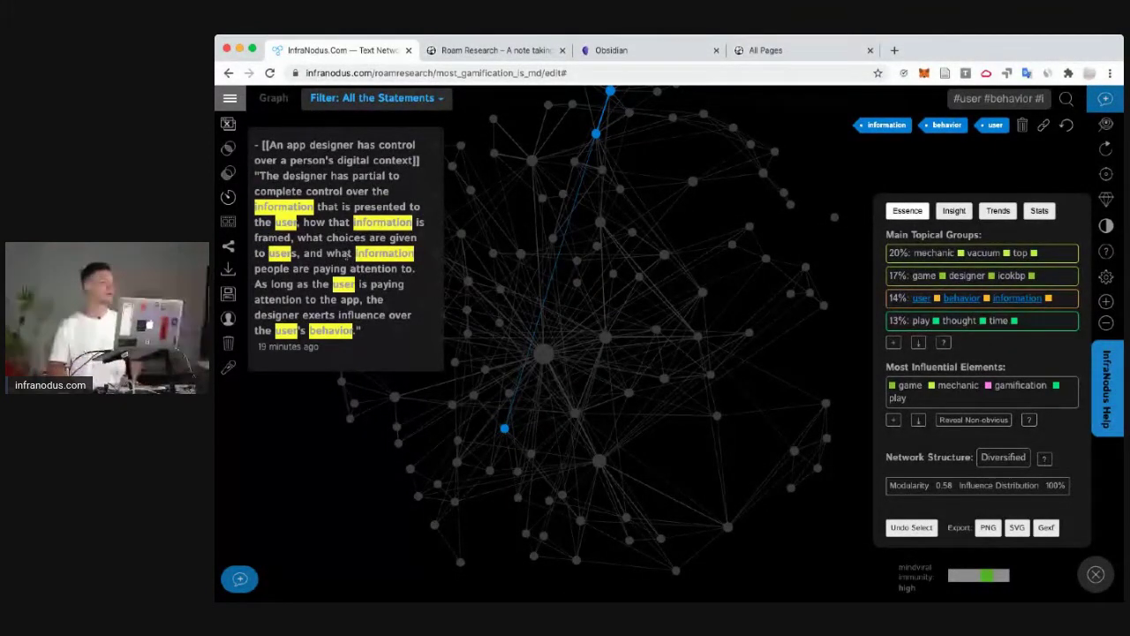
pyautogui.click(922, 297)
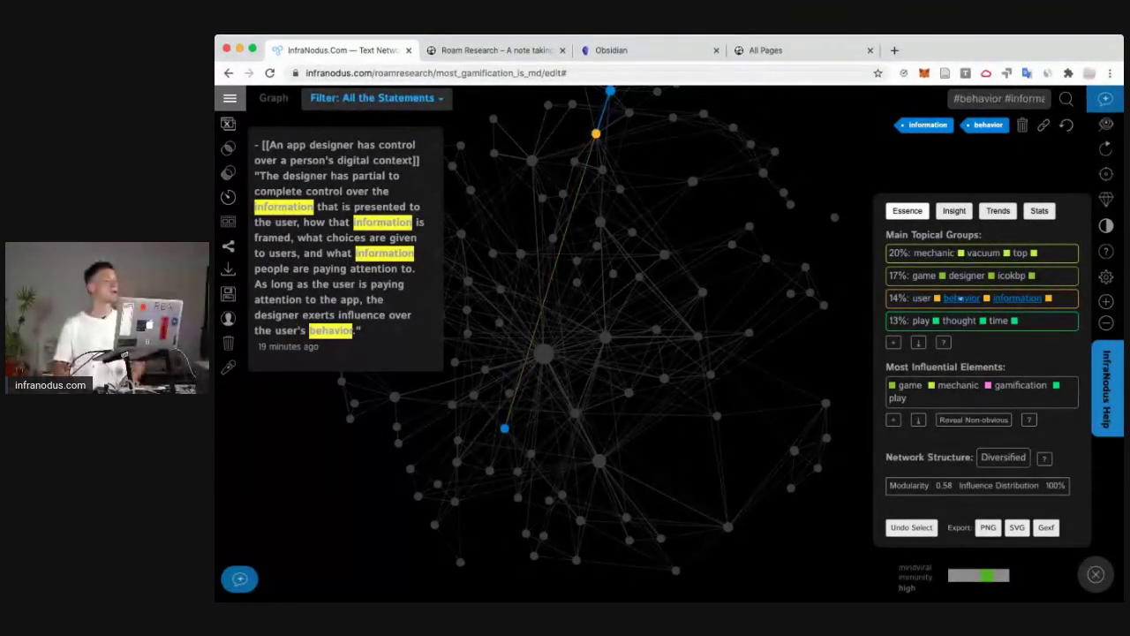
pyautogui.click(962, 299)
pyautogui.click(1017, 299)
# - Read the statements that connect the topic words play and thought, and deselect both words
pyautogui.click(923, 321)
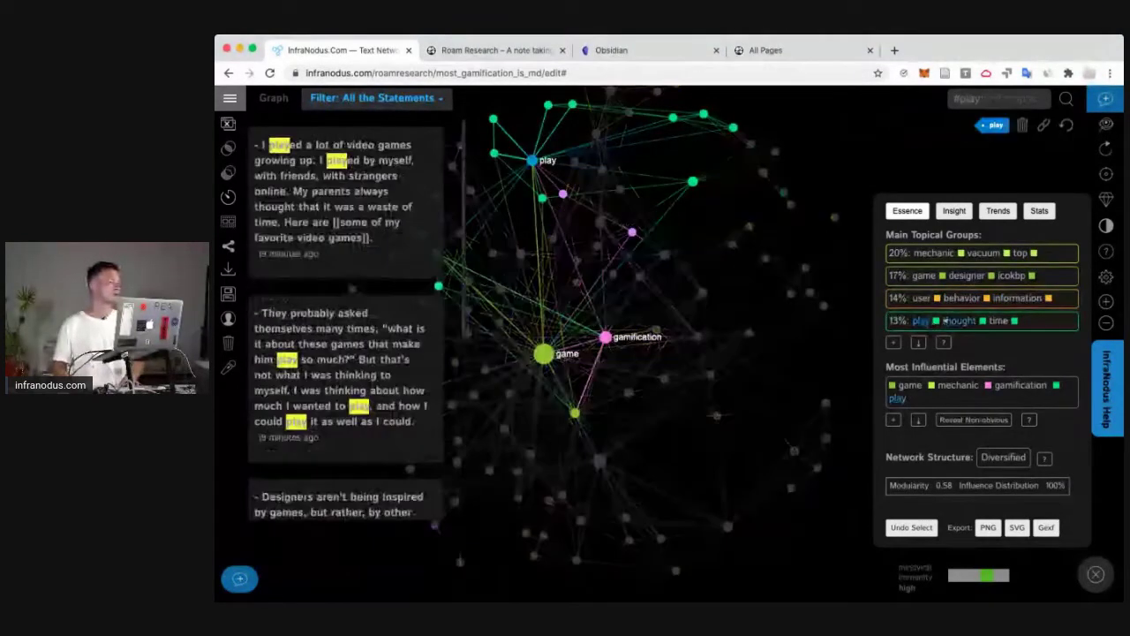
pyautogui.click(959, 321)
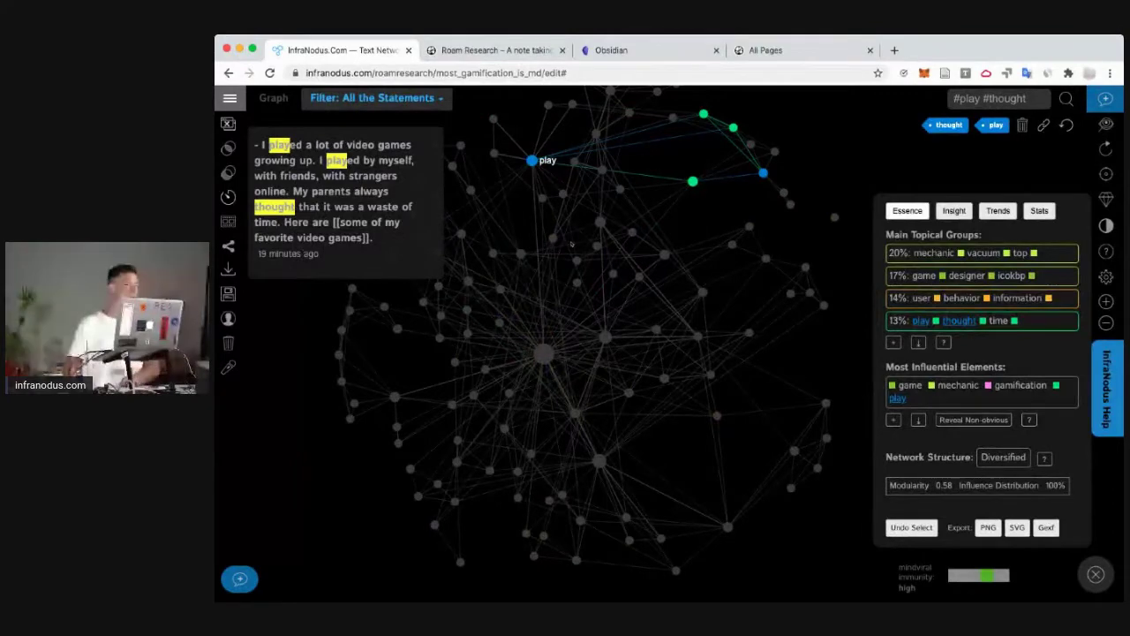
pyautogui.click(958, 322)
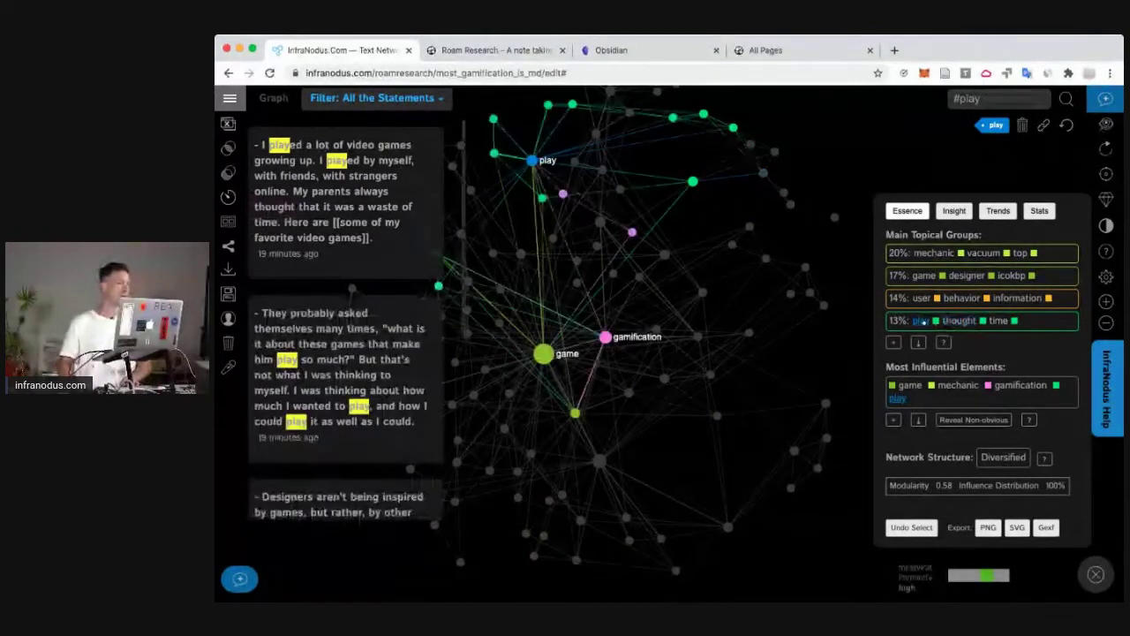
pyautogui.click(921, 322)
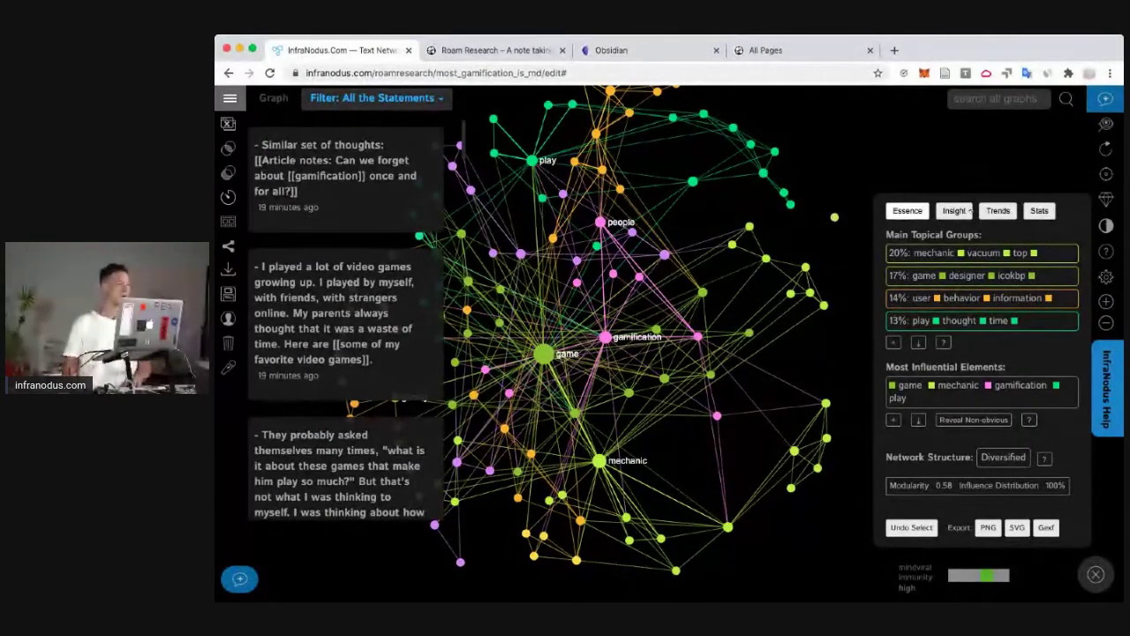
# - Show the graph's structural gap and highlight its two groups together: play, thought, time and user, behavior, information
pyautogui.click(968, 210)
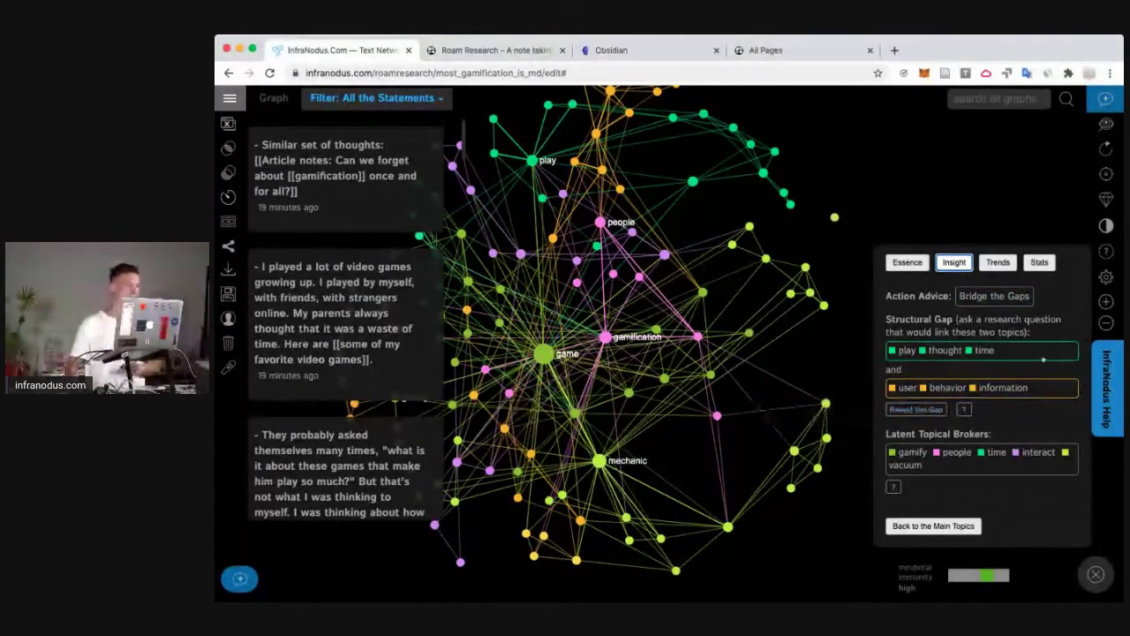
pyautogui.click(1026, 349)
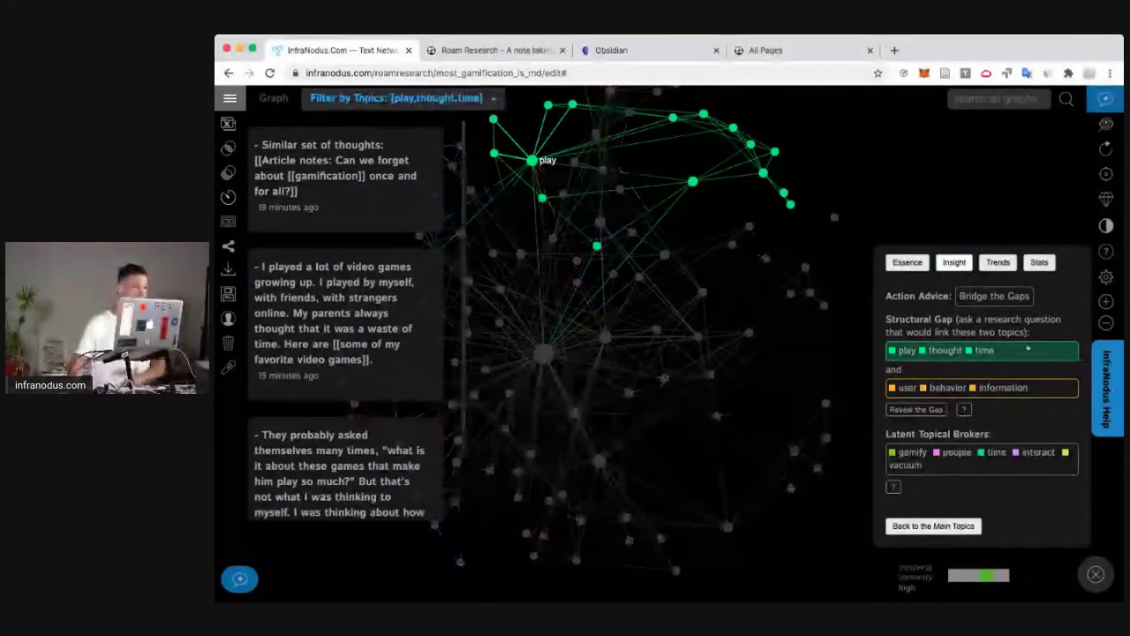
pyautogui.click(1044, 392)
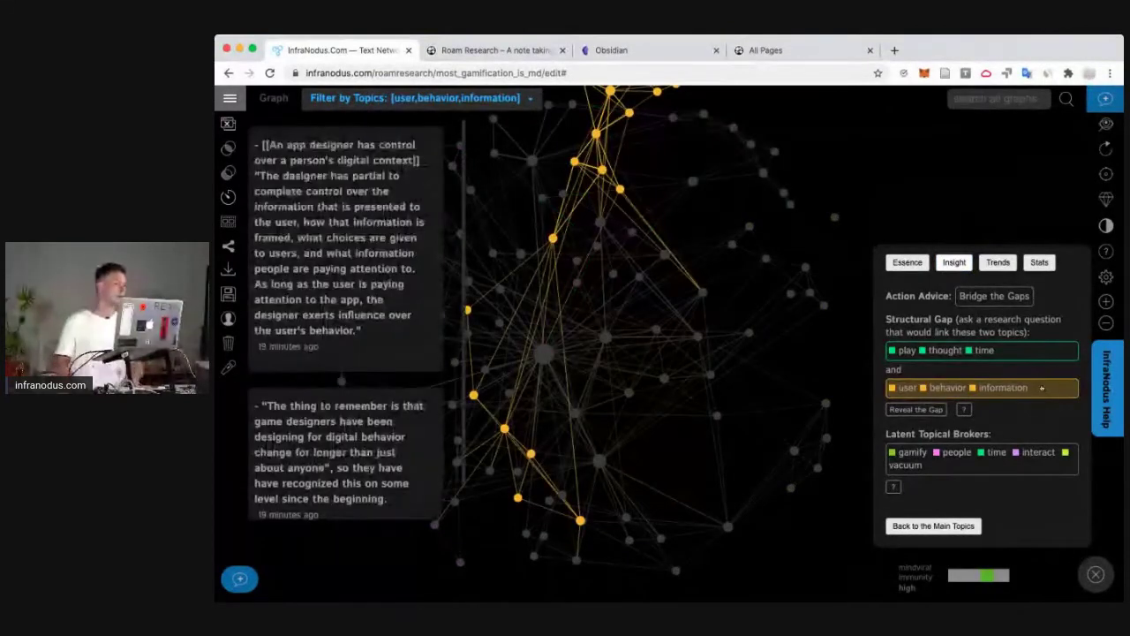
pyautogui.keyDown('shift'); pyautogui.click(1019, 355); pyautogui.keyUp('shift')
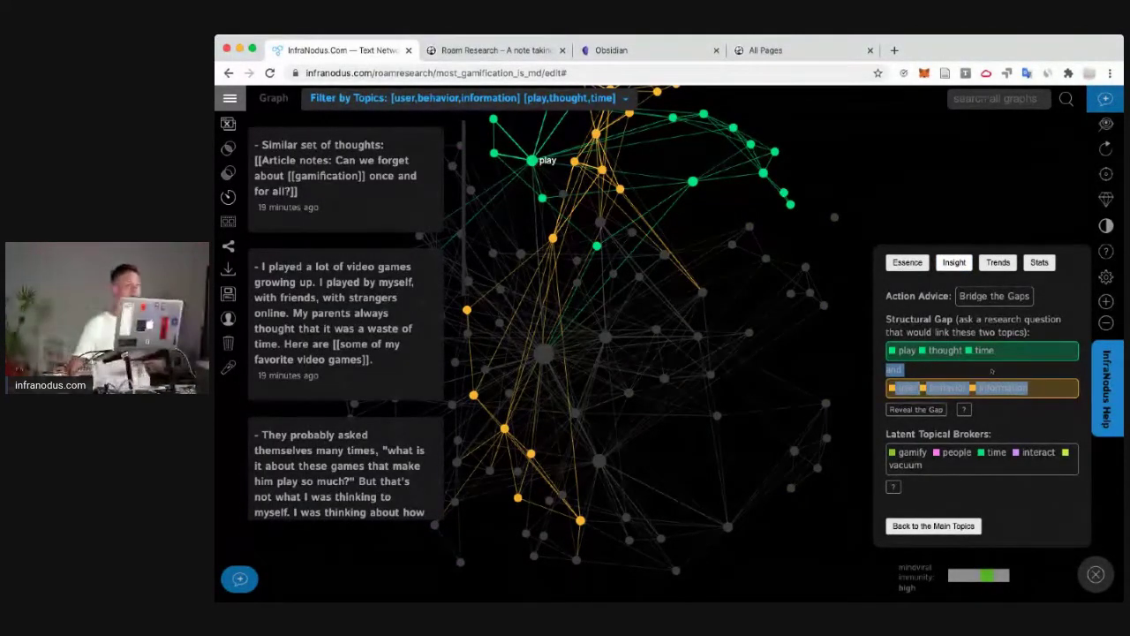
pyautogui.click(992, 370)
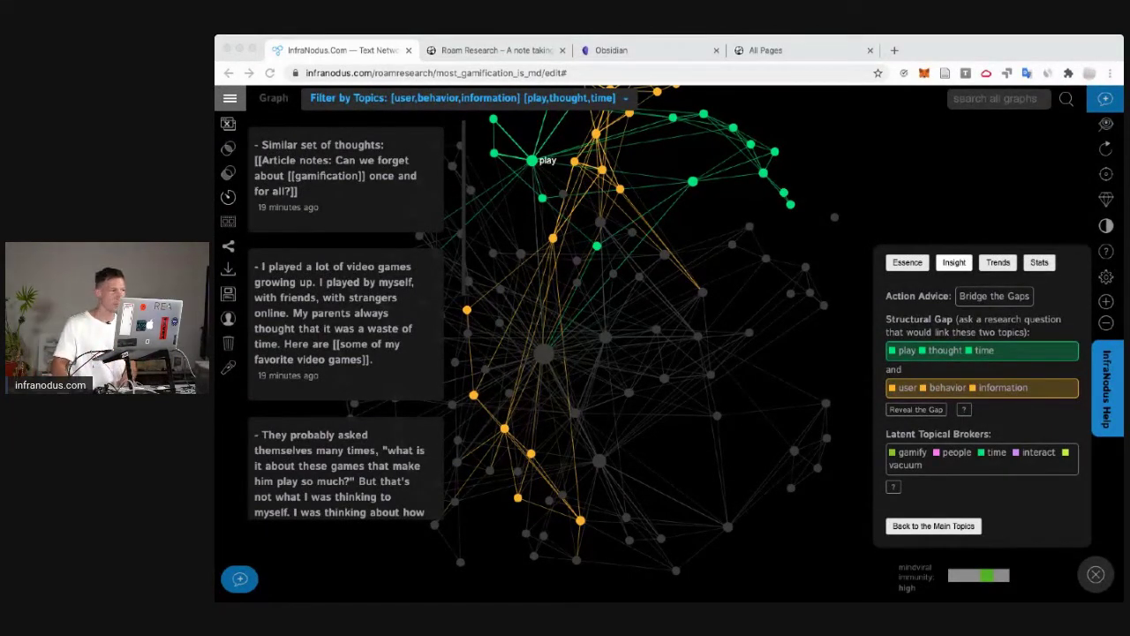
# - Go to the apps overview and view the import page for Roam Research notes
pyautogui.click(230, 98)
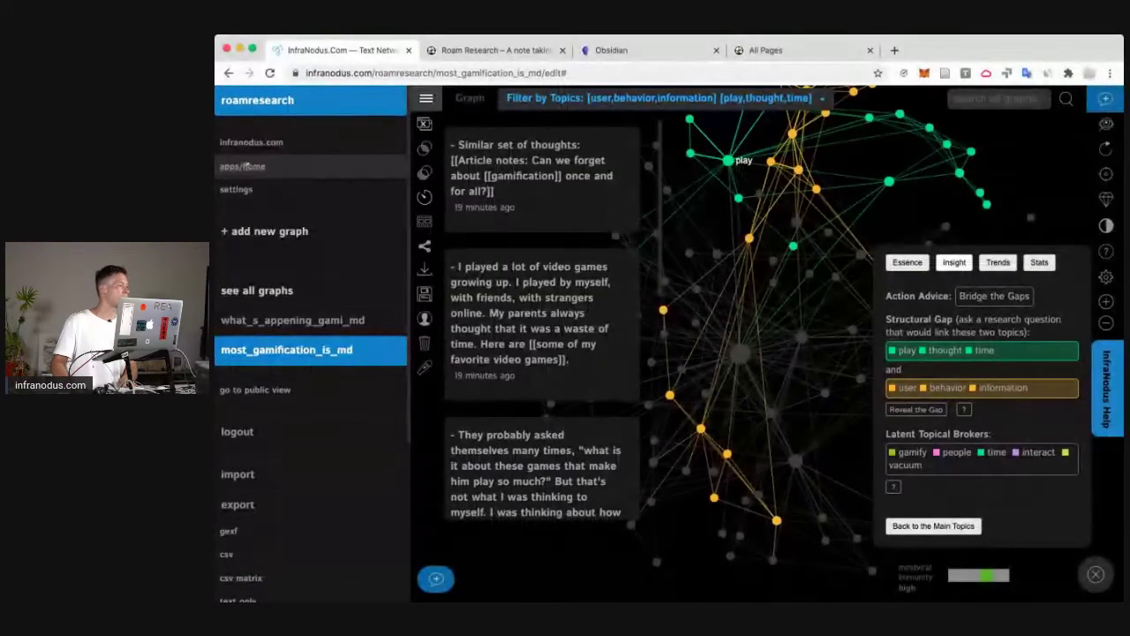
pyautogui.click(248, 166)
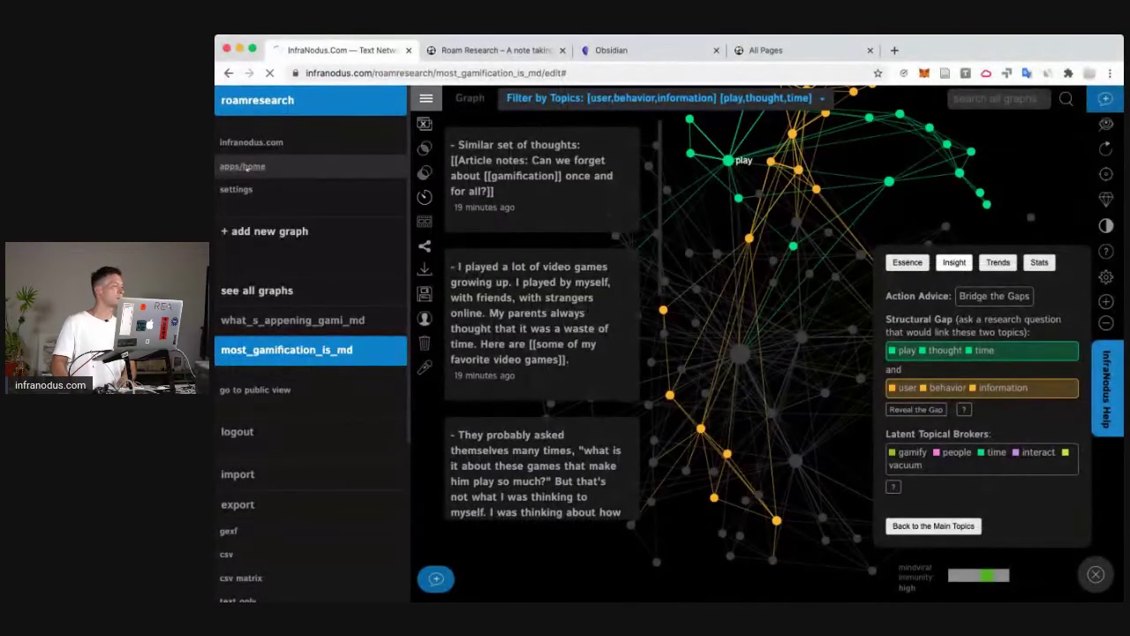
pyautogui.scroll(-3, 572, 391)
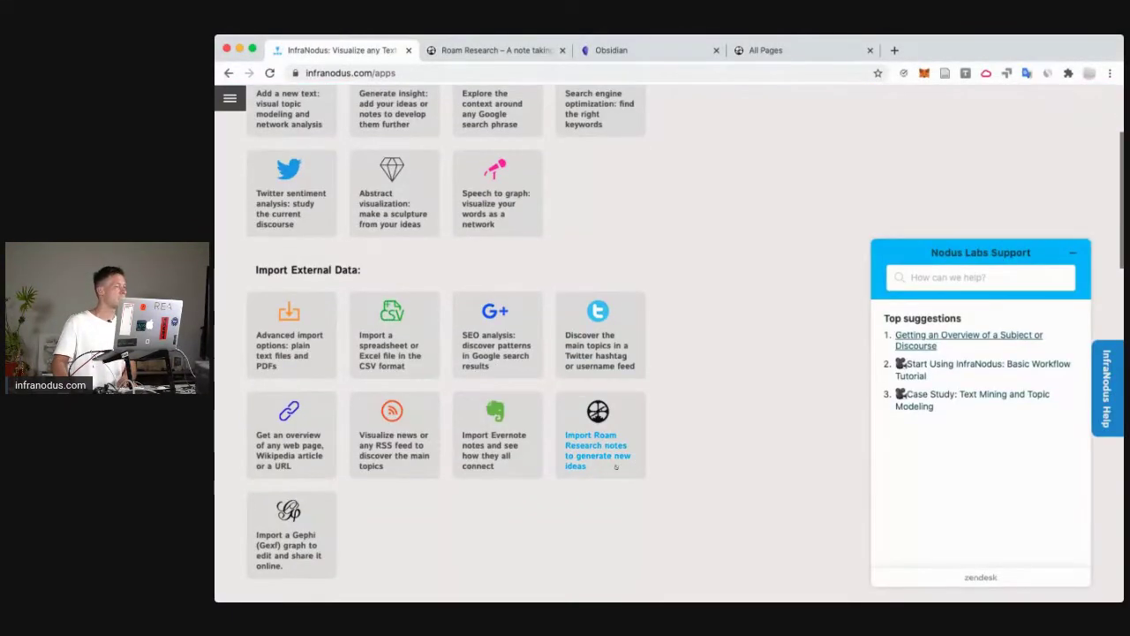
pyautogui.click(583, 446)
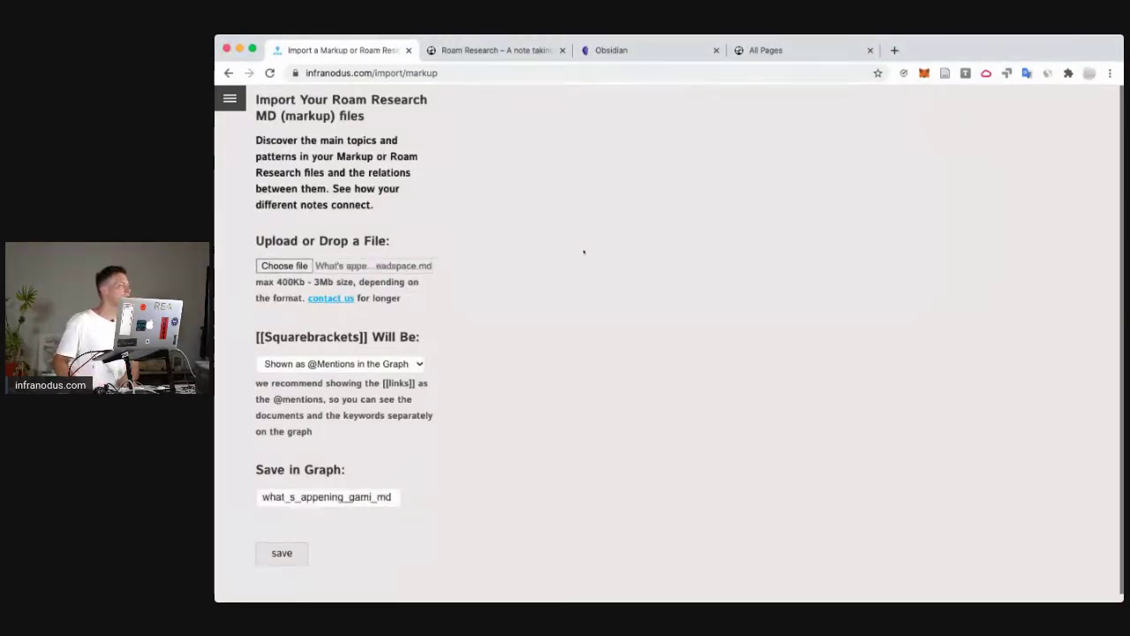
# - Open the graph what_s_appening_gami_md and show its main topical groups
pyautogui.click(230, 98)
pyautogui.click(271, 344)
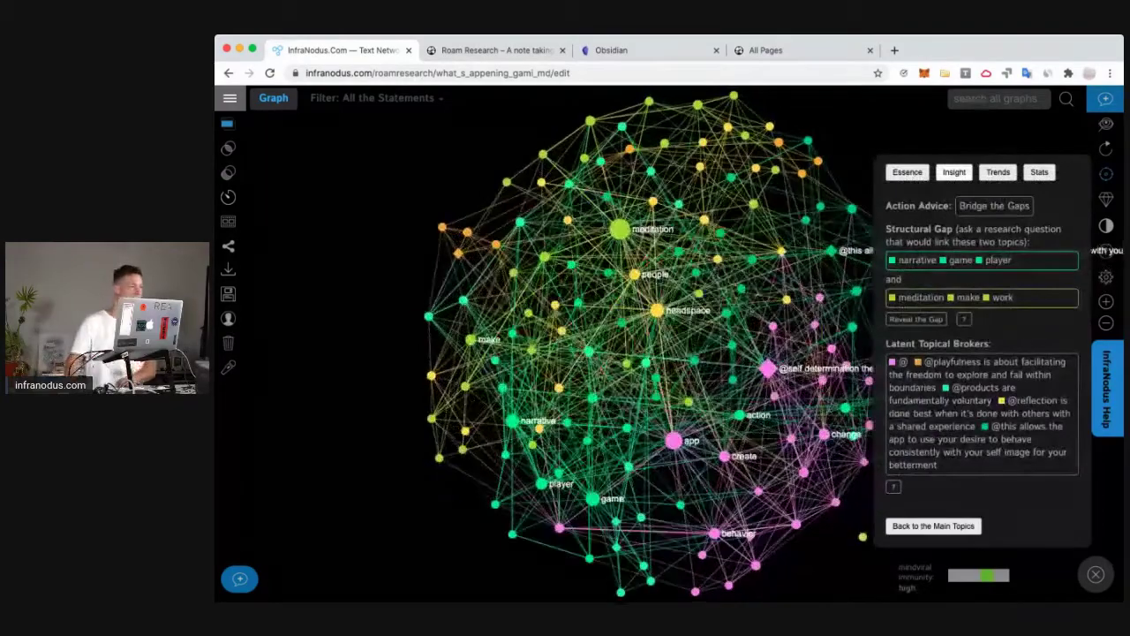
pyautogui.click(907, 171)
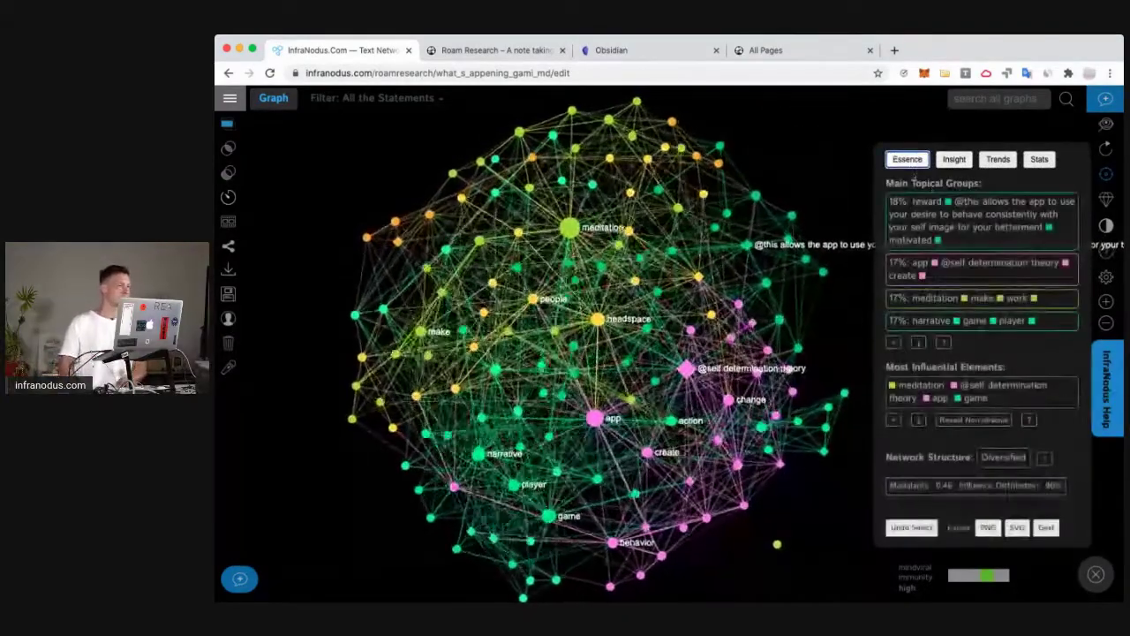
# - Highlight the connections of the word reward and of its whole topical group with motivated, and clear that group's selection
pyautogui.click(927, 201)
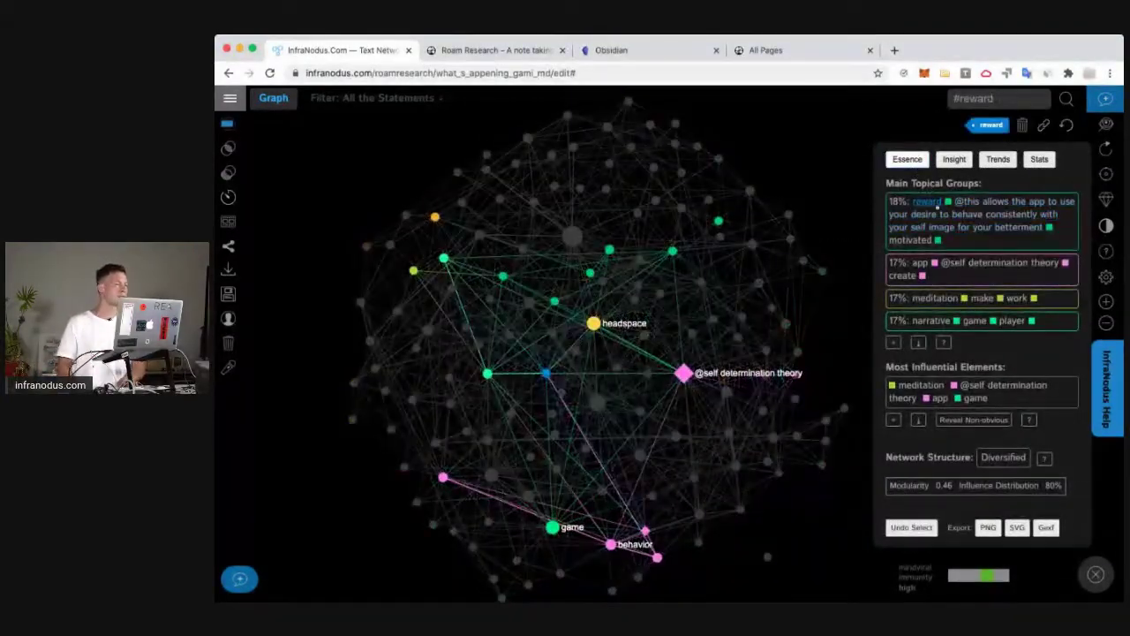
pyautogui.click(969, 244)
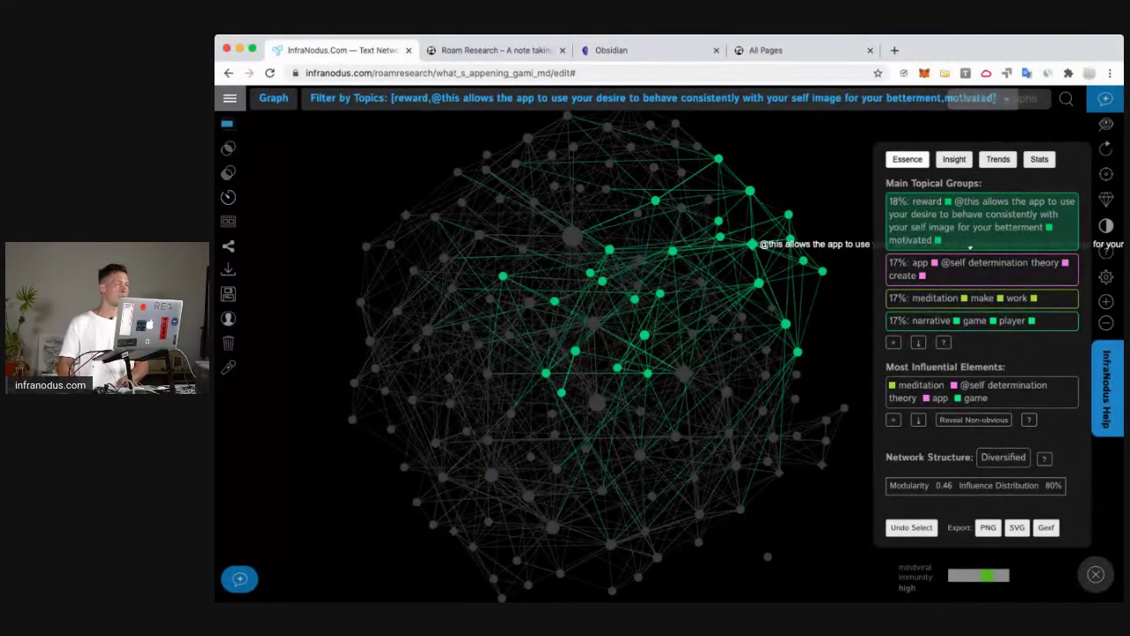
pyautogui.click(970, 248)
pyautogui.click(996, 263)
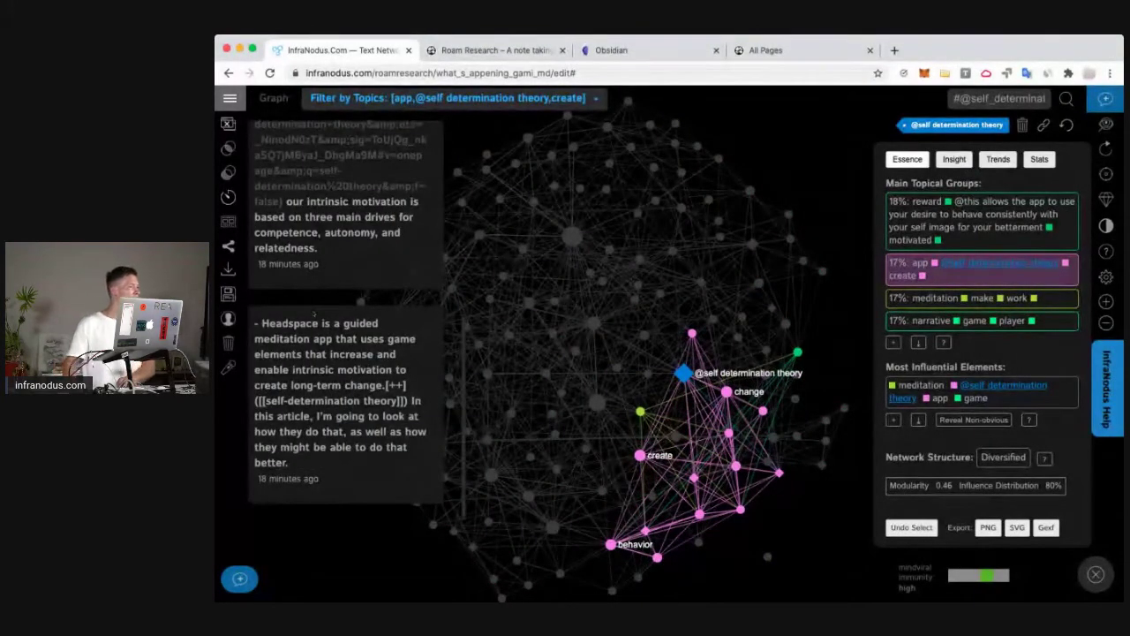
pyautogui.scroll(4, 313, 312)
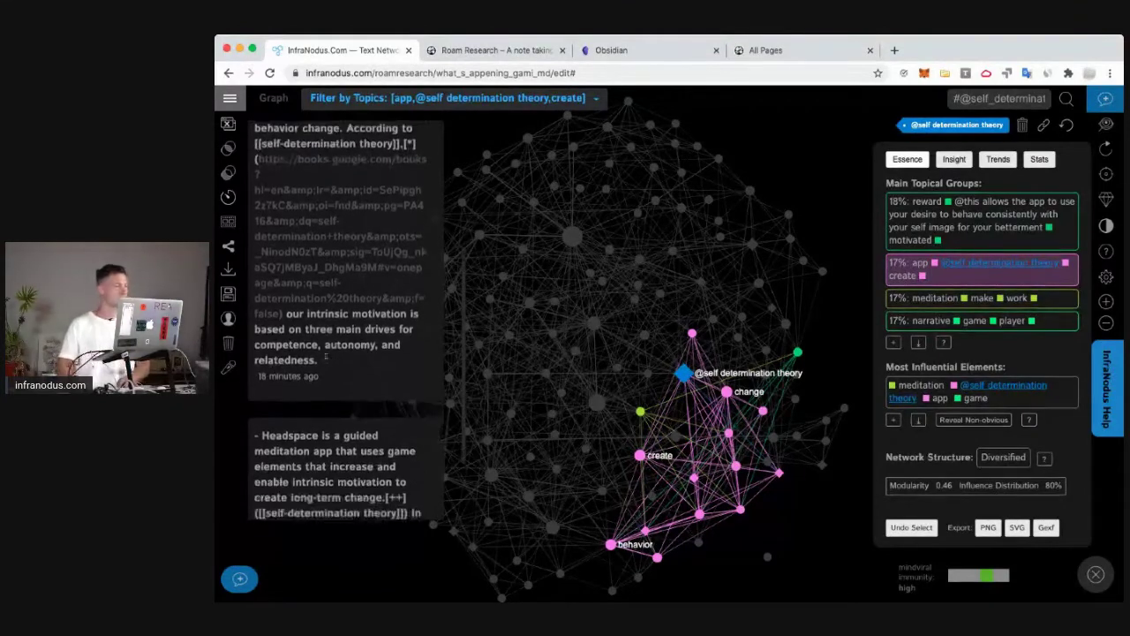
pyautogui.click(971, 281)
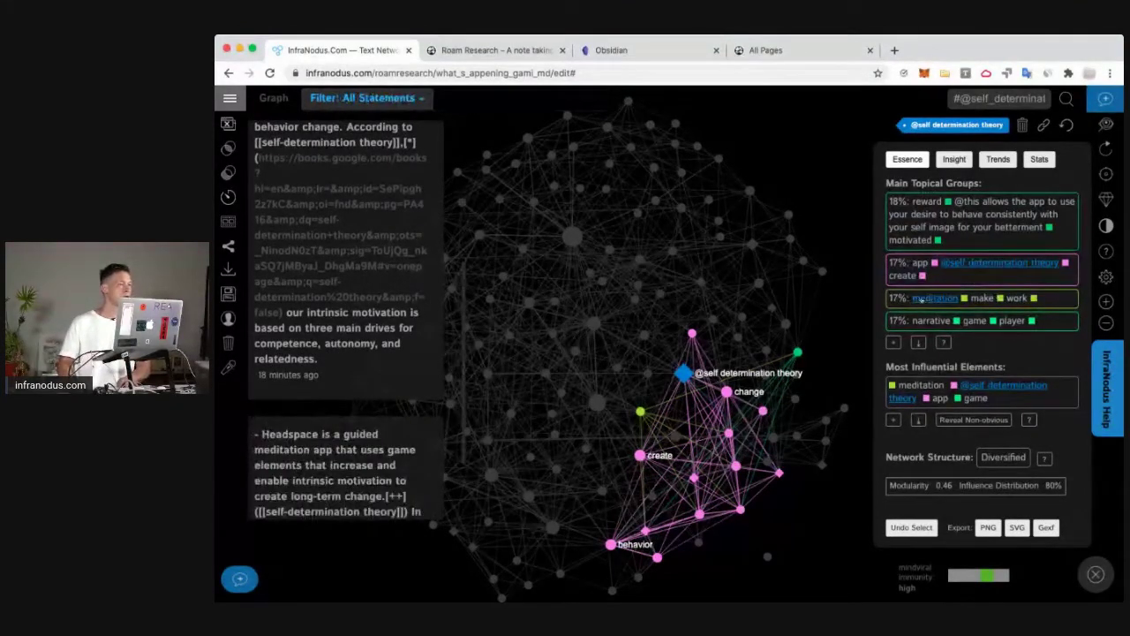
pyautogui.click(936, 298)
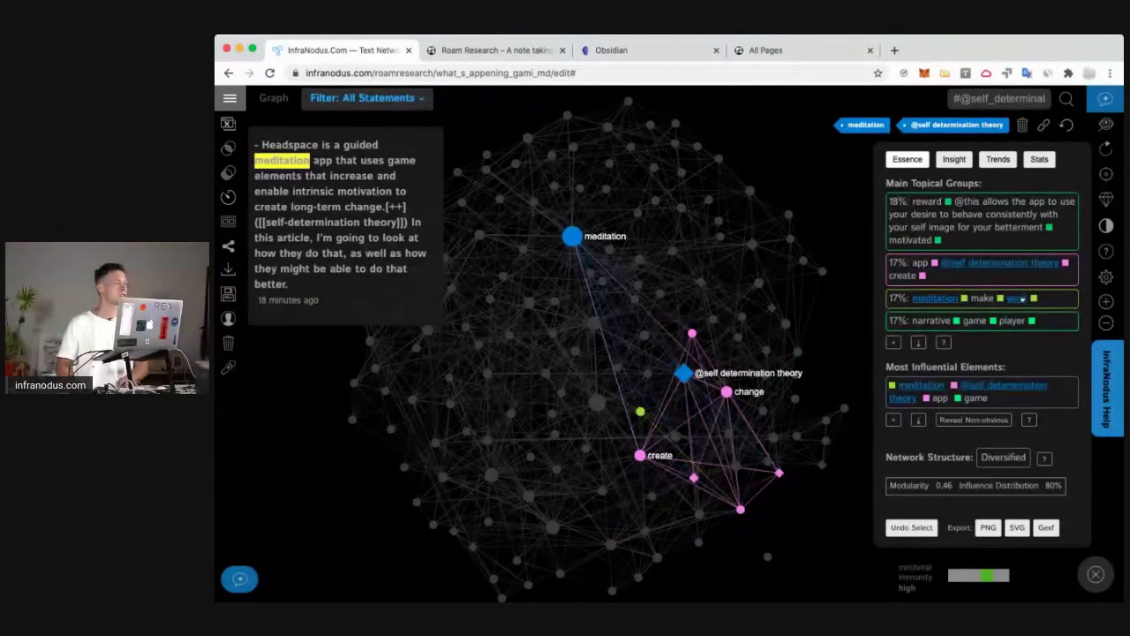
pyautogui.click(1018, 298)
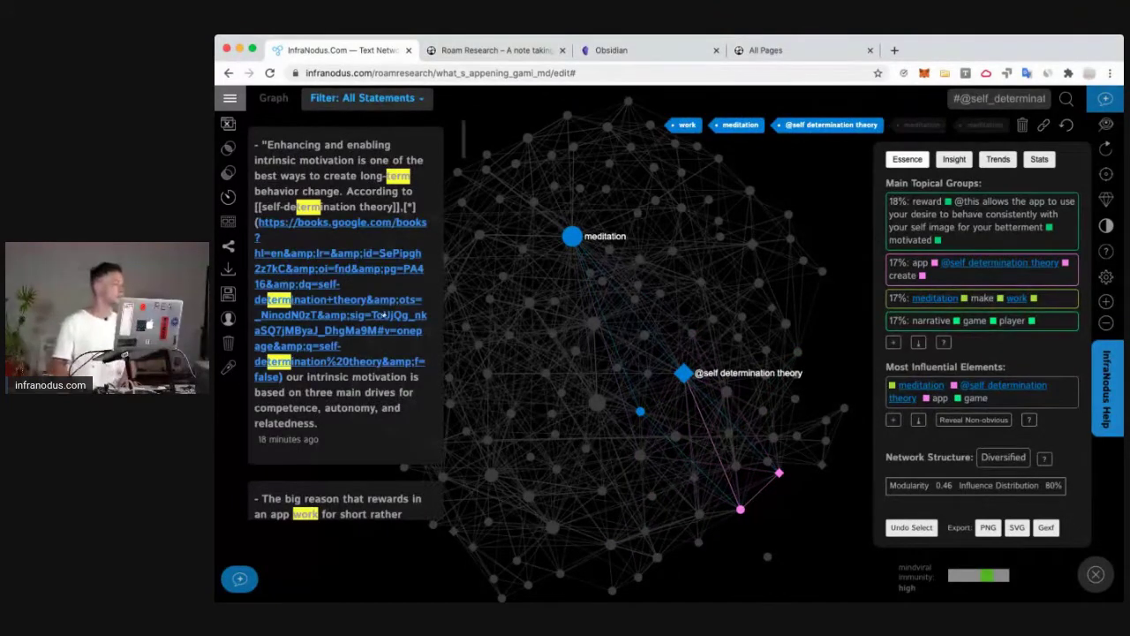
pyautogui.scroll(-5, 345, 318)
pyautogui.scroll(1, 344, 318)
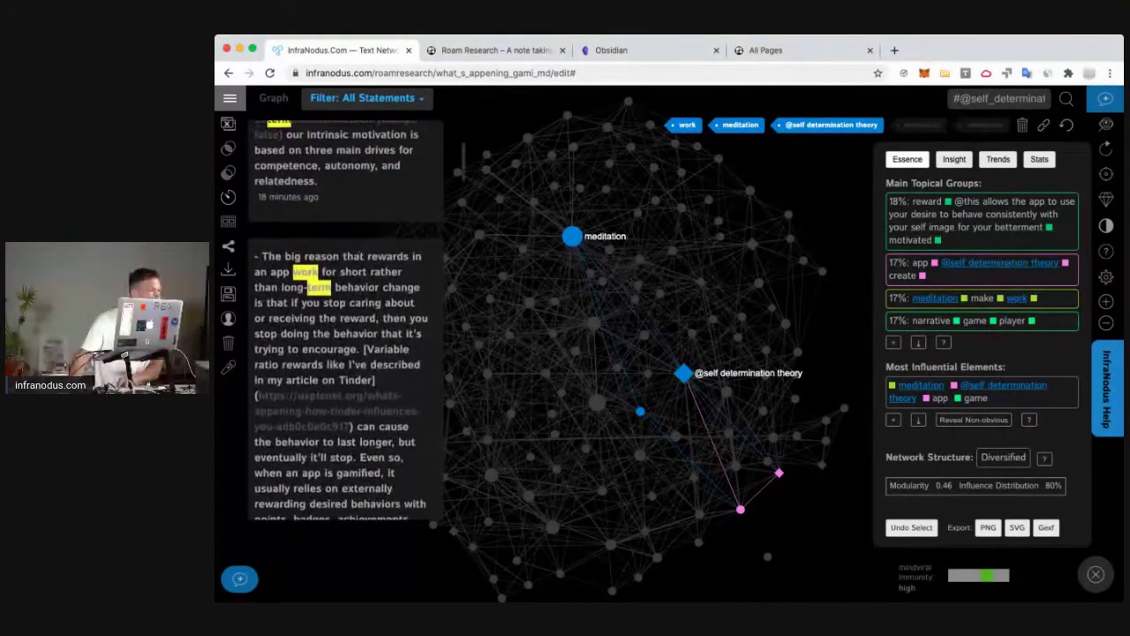
pyautogui.click(1020, 298)
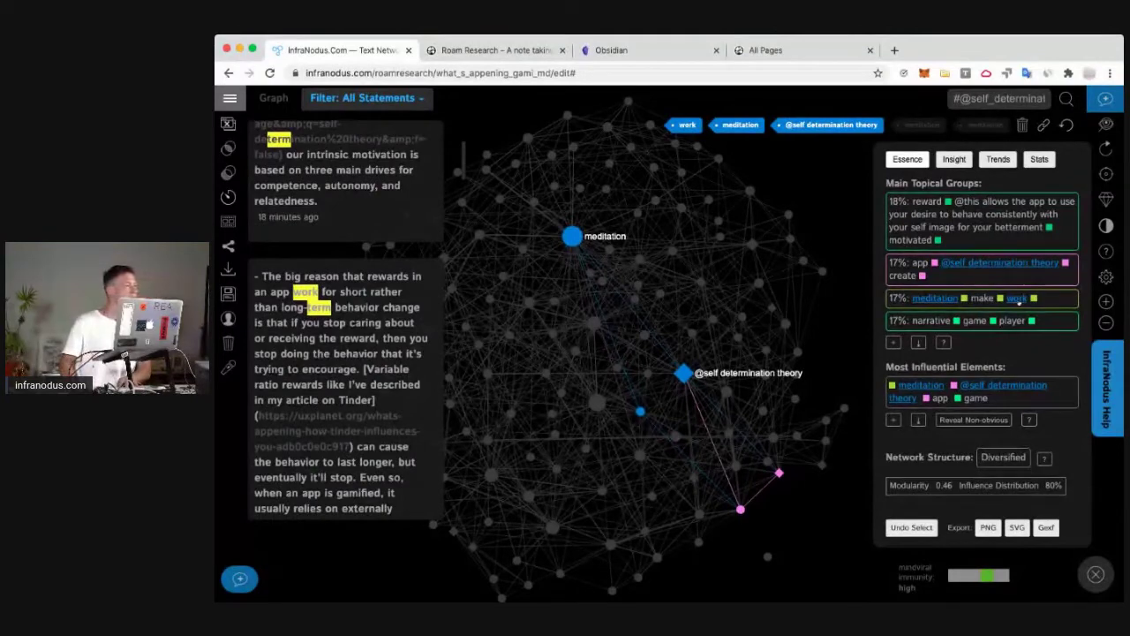
pyautogui.click(934, 297)
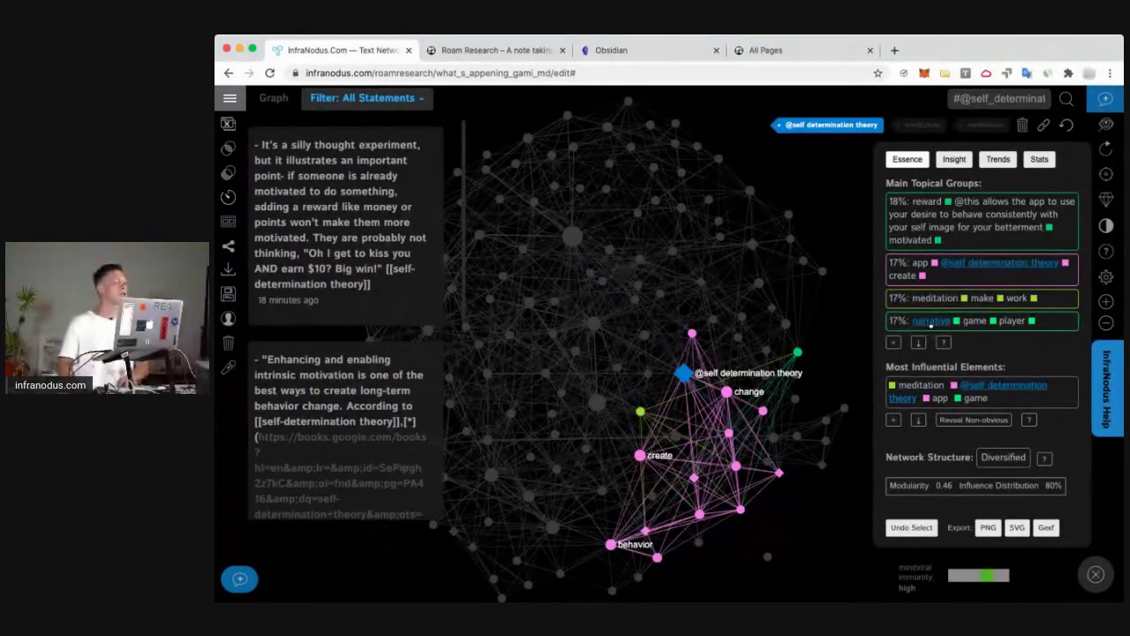
# - Highlight the topic words narrative, game and player with their statements, and clear all selected words
pyautogui.click(931, 321)
pyautogui.click(975, 321)
pyautogui.click(1016, 320)
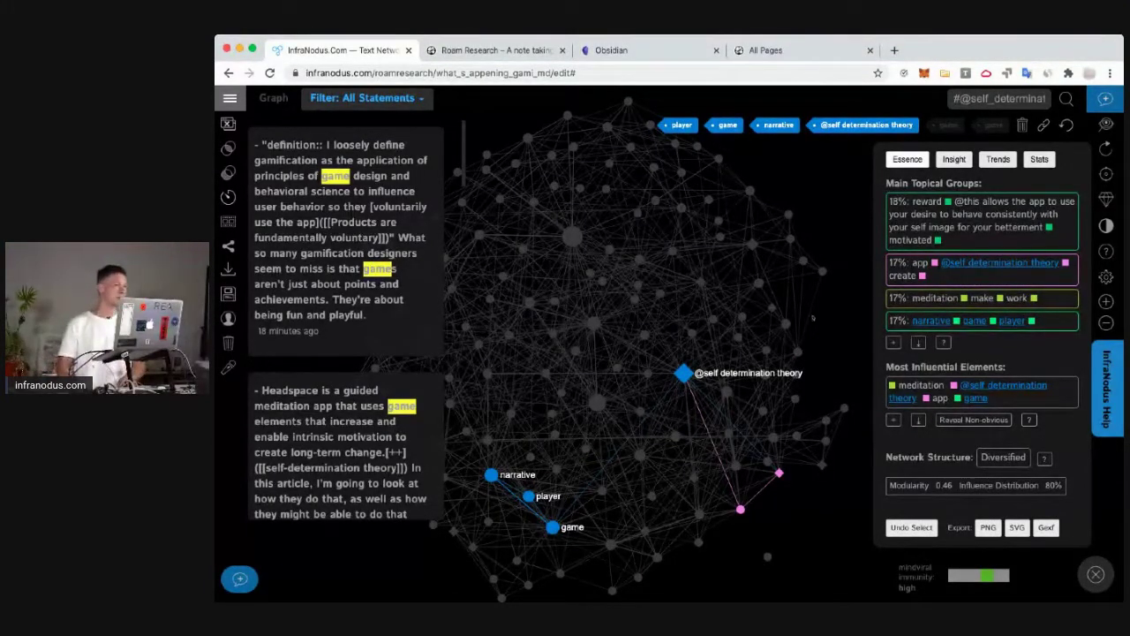
pyautogui.click(1066, 125)
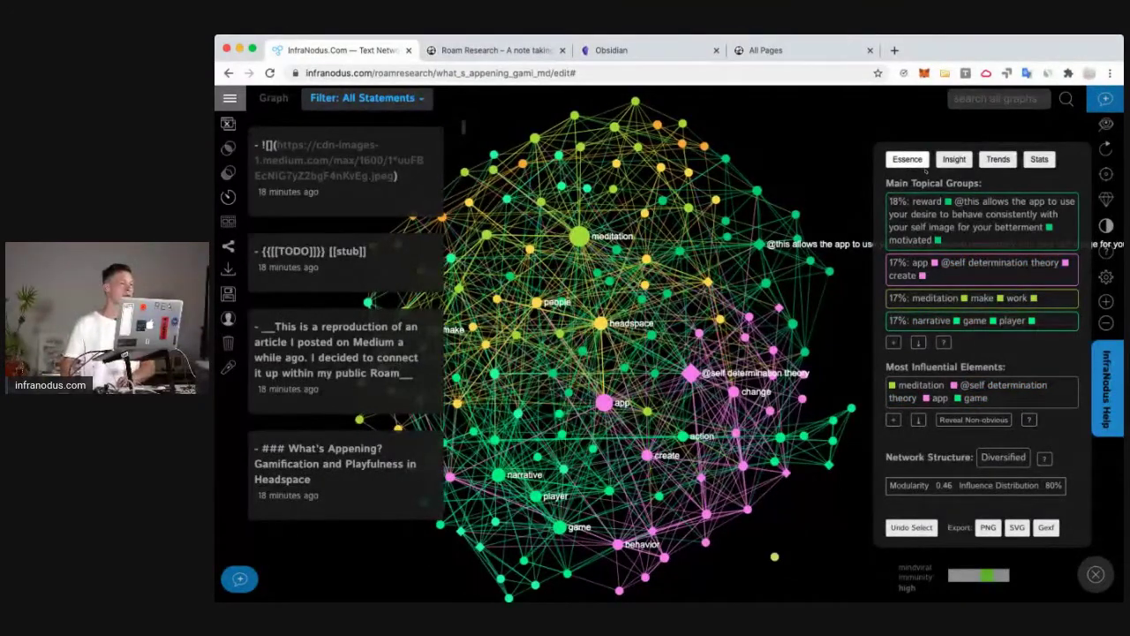
# - Check this graph's structural gap insight and open the combined graph of all imported notes
pyautogui.click(956, 159)
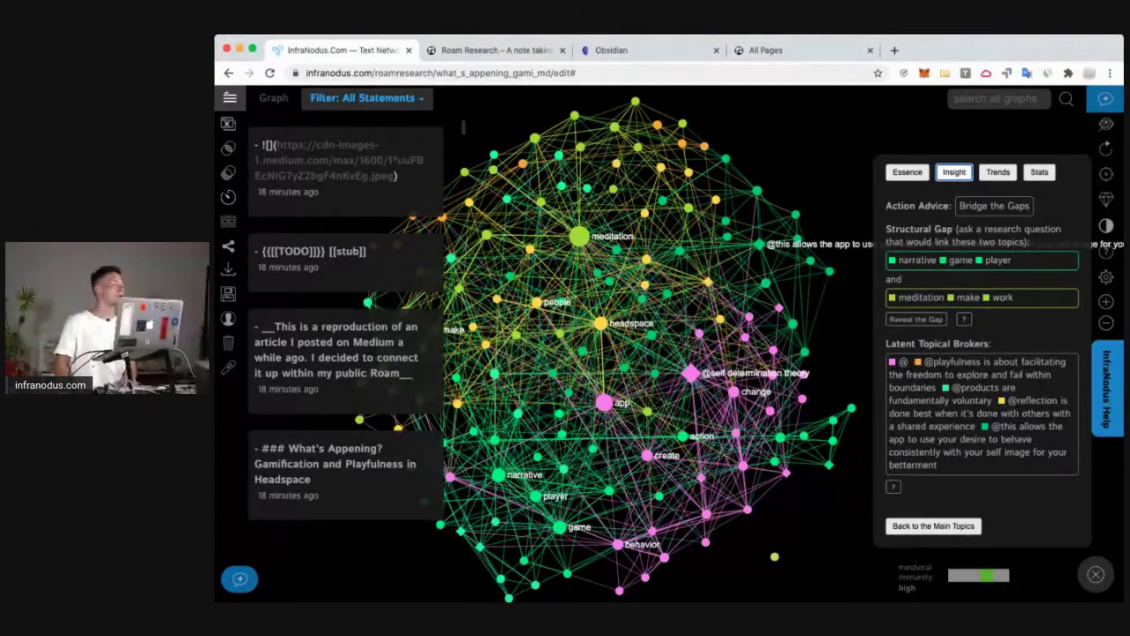
pyautogui.click(230, 98)
pyautogui.click(256, 289)
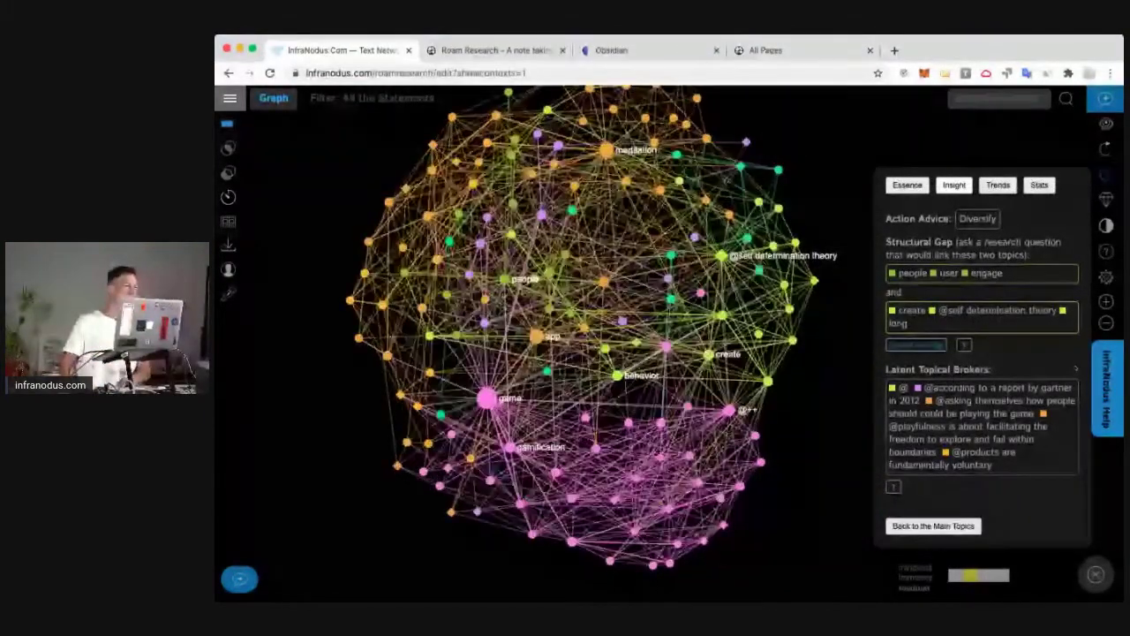
pyautogui.click(1107, 277)
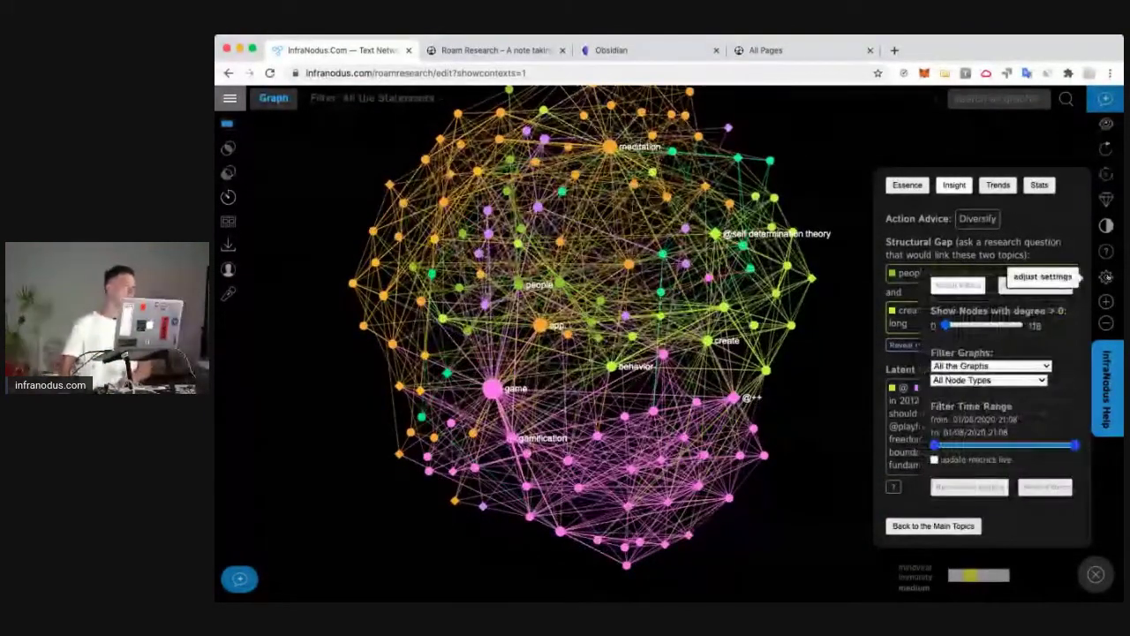
pyautogui.click(1106, 277)
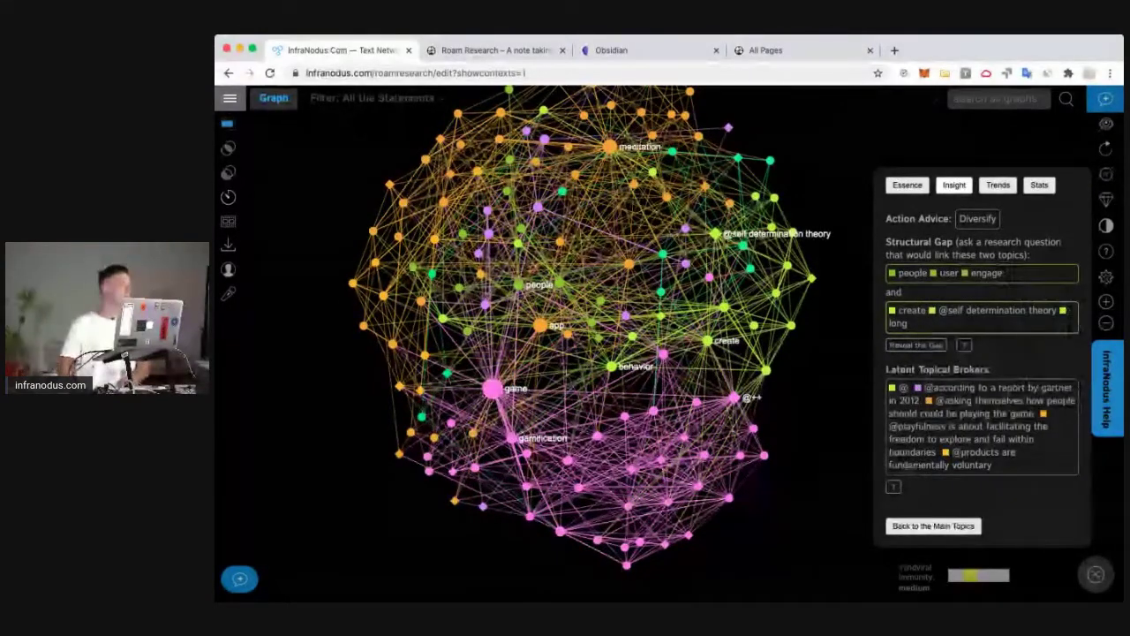
# - Examine the connections of the nodes game, gamification, meditation and behavior in the combined graph, deselecting each one
pyautogui.click(492, 388)
pyautogui.click(512, 438)
pyautogui.click(511, 438)
pyautogui.click(492, 388)
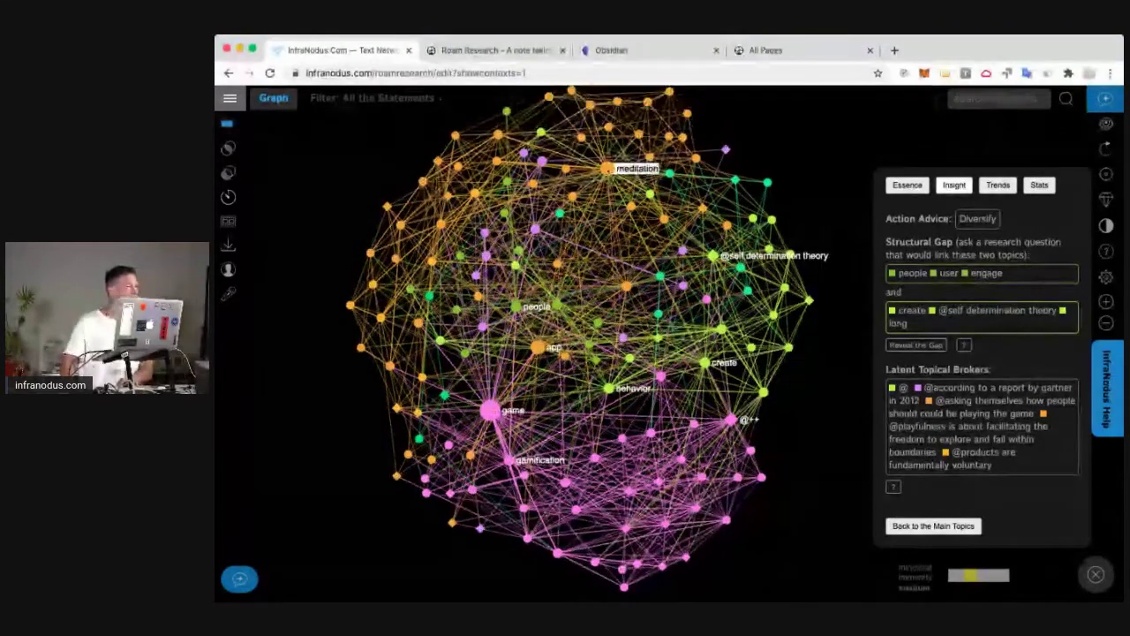
pyautogui.click(606, 168)
pyautogui.click(606, 168)
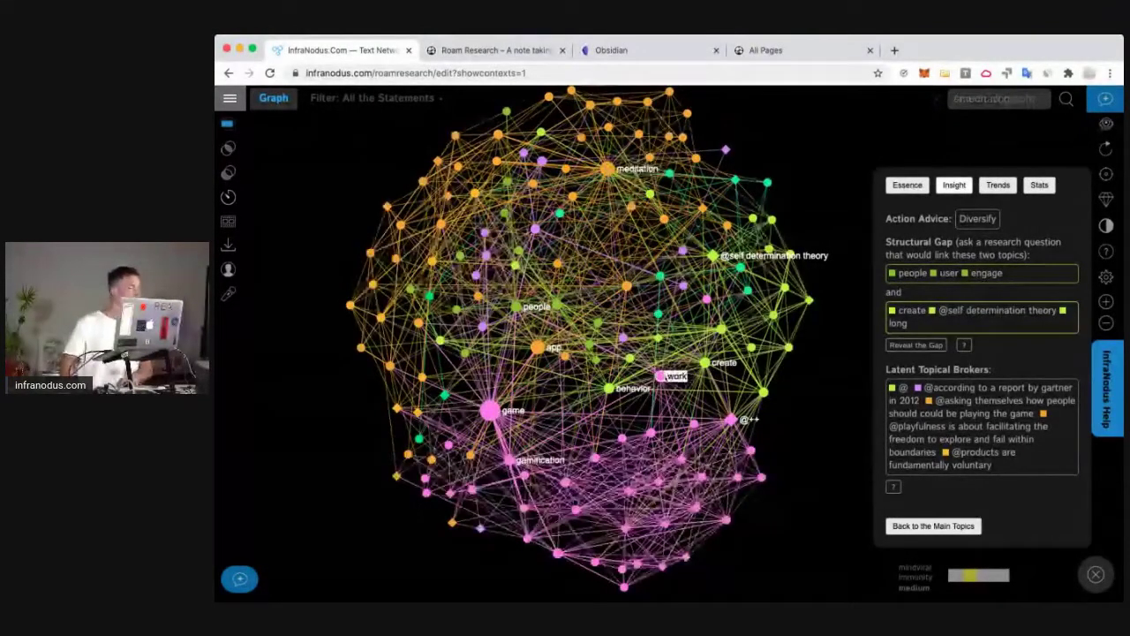
pyautogui.click(609, 388)
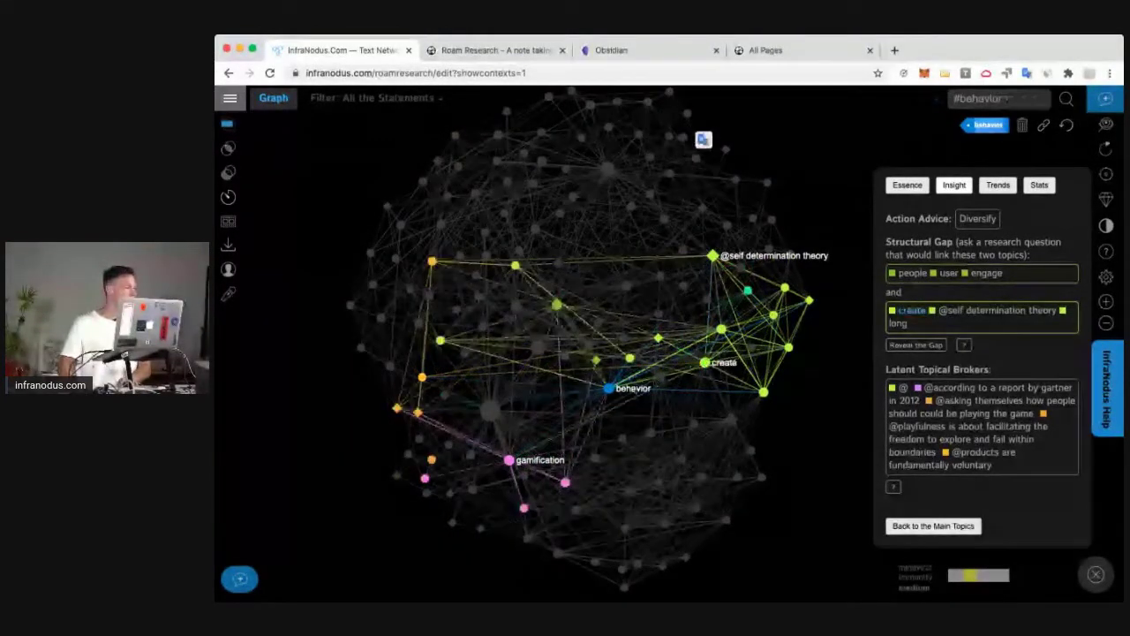
pyautogui.click(609, 388)
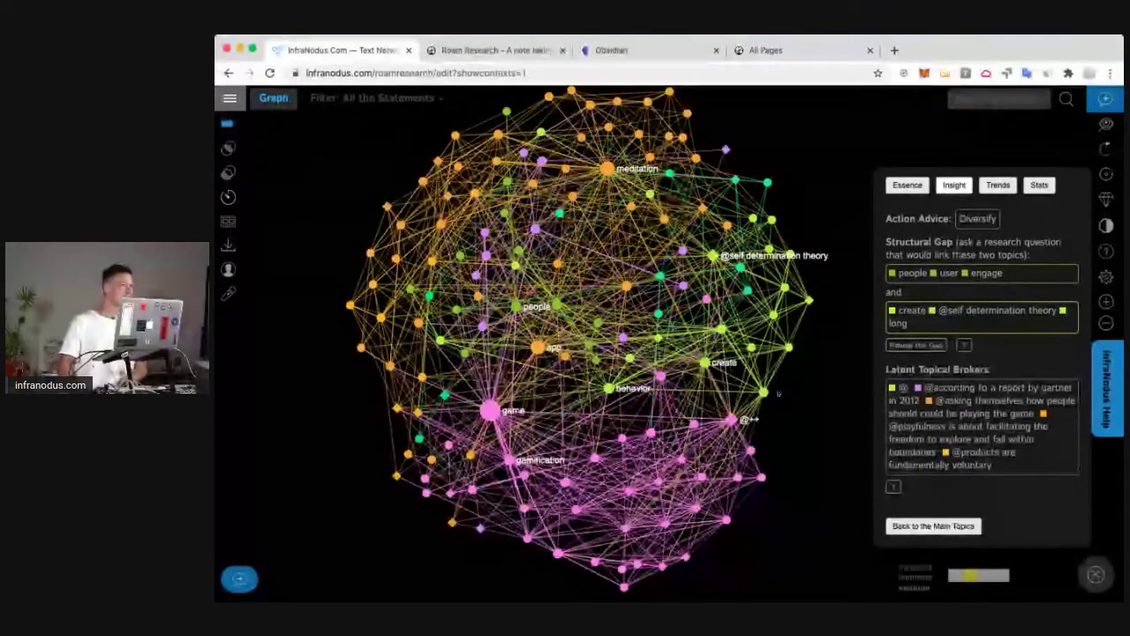
# - Filter the combined graph to only mentions and categories, restore all node types, and set the filter to All Except Mentions
pyautogui.click(1107, 277)
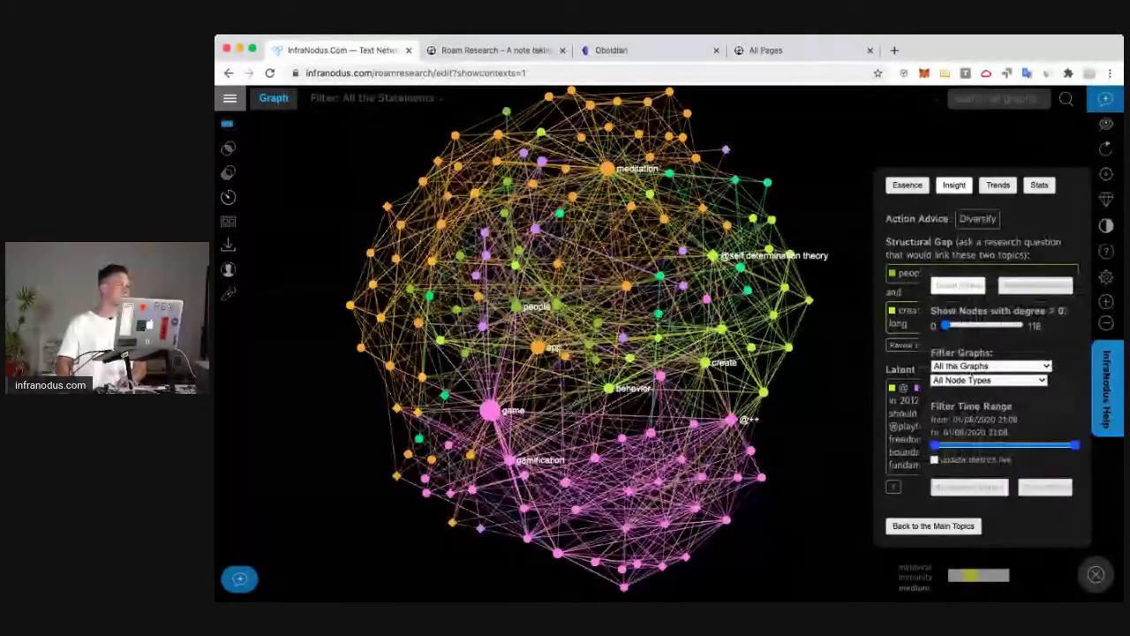
pyautogui.click(959, 394)
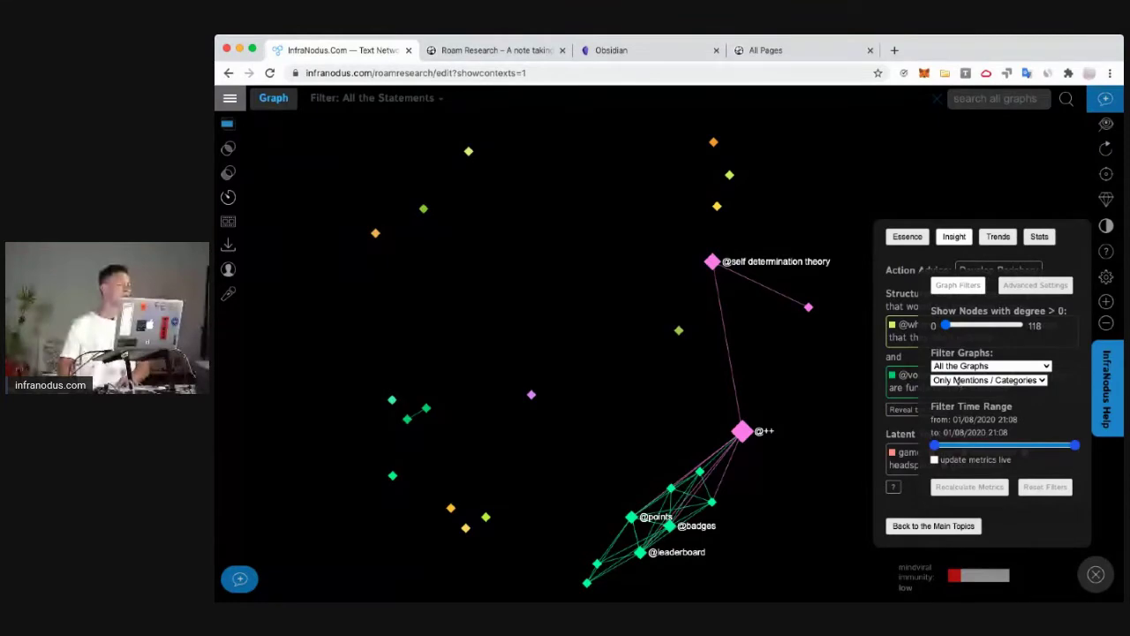
pyautogui.click(987, 387)
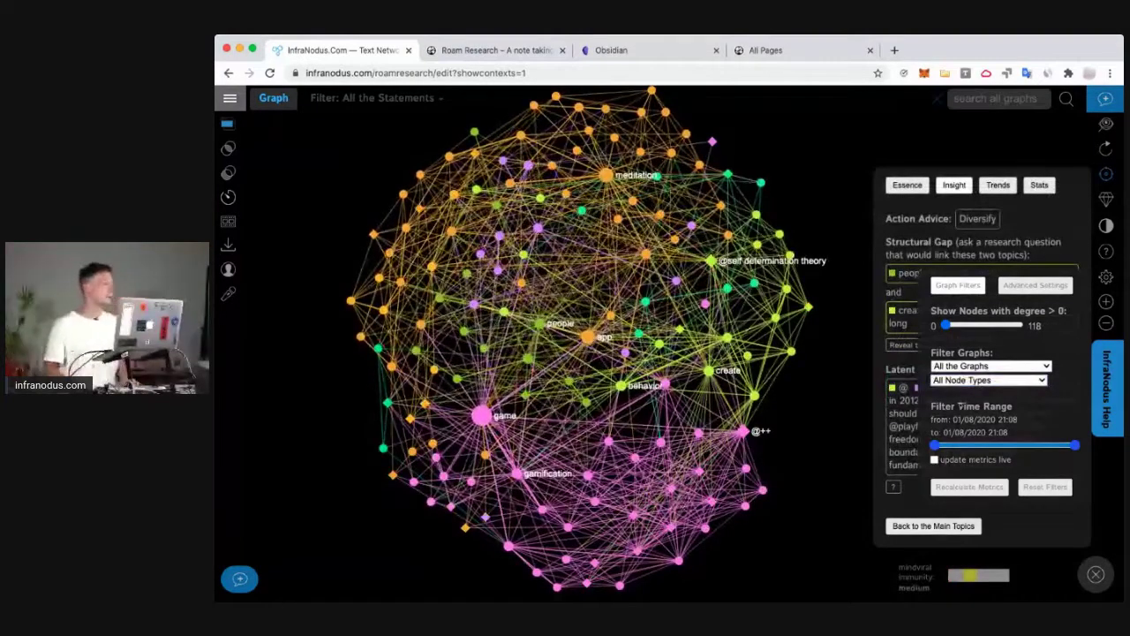
pyautogui.press('Down')
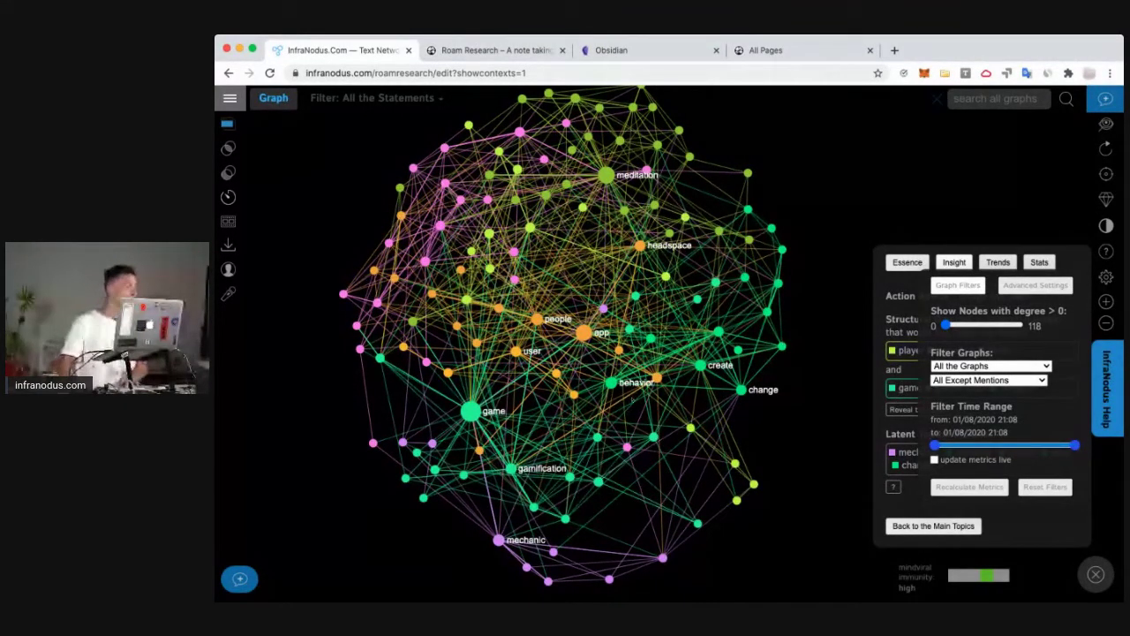
# - Examine the mechanic node's connections, deselect it, and show the statements that link the nodes behavior, long and short
pyautogui.click(499, 540)
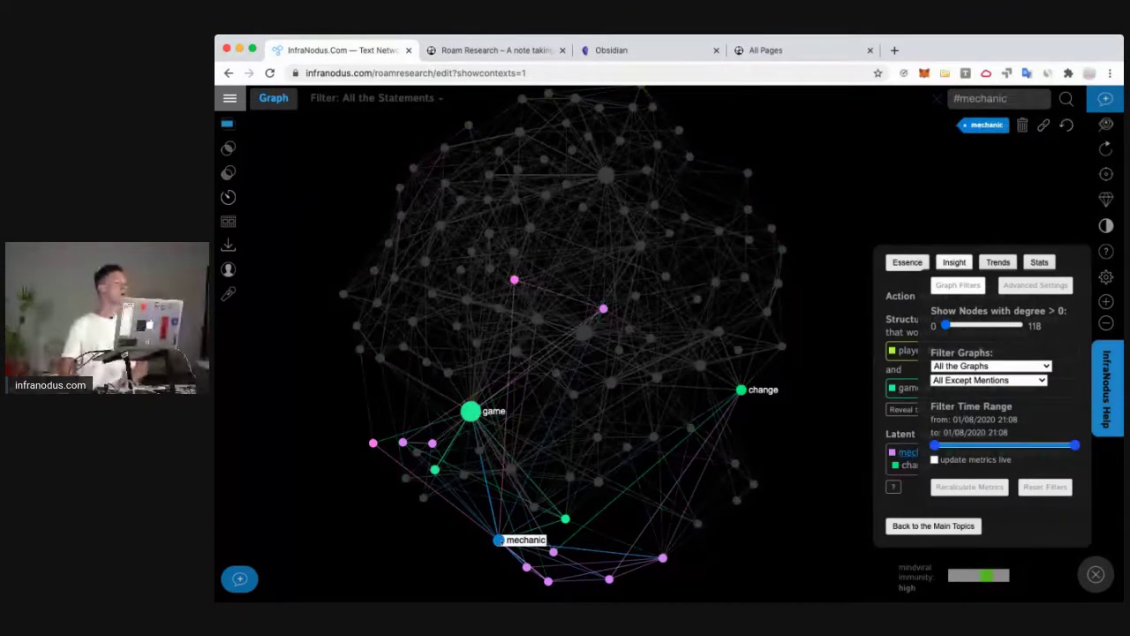
pyautogui.click(499, 540)
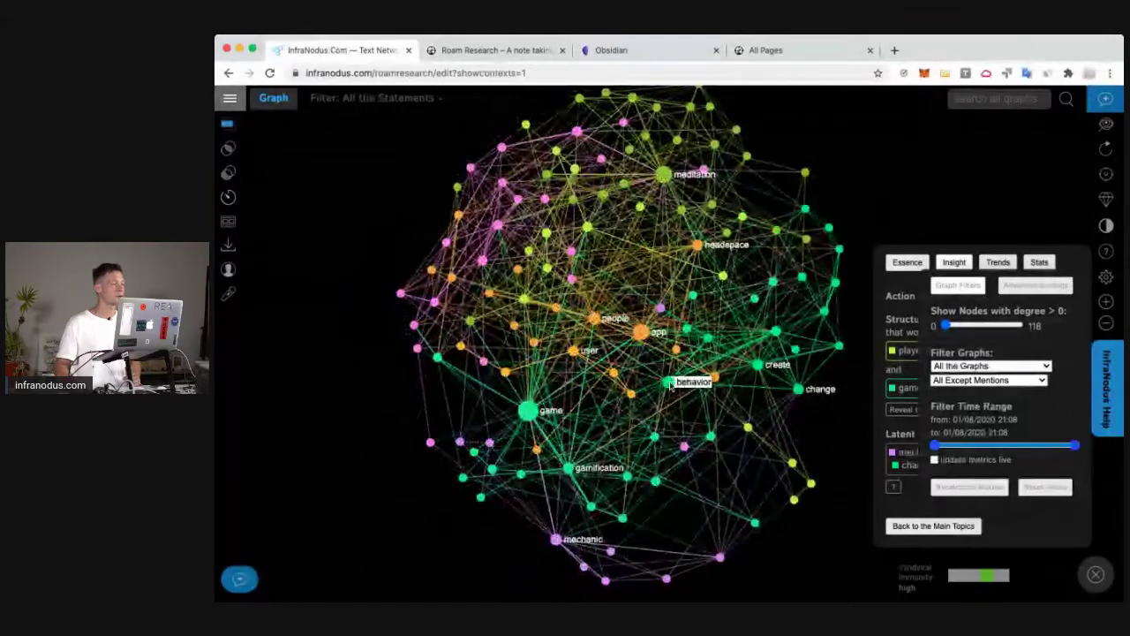
pyautogui.click(672, 382)
pyautogui.click(776, 333)
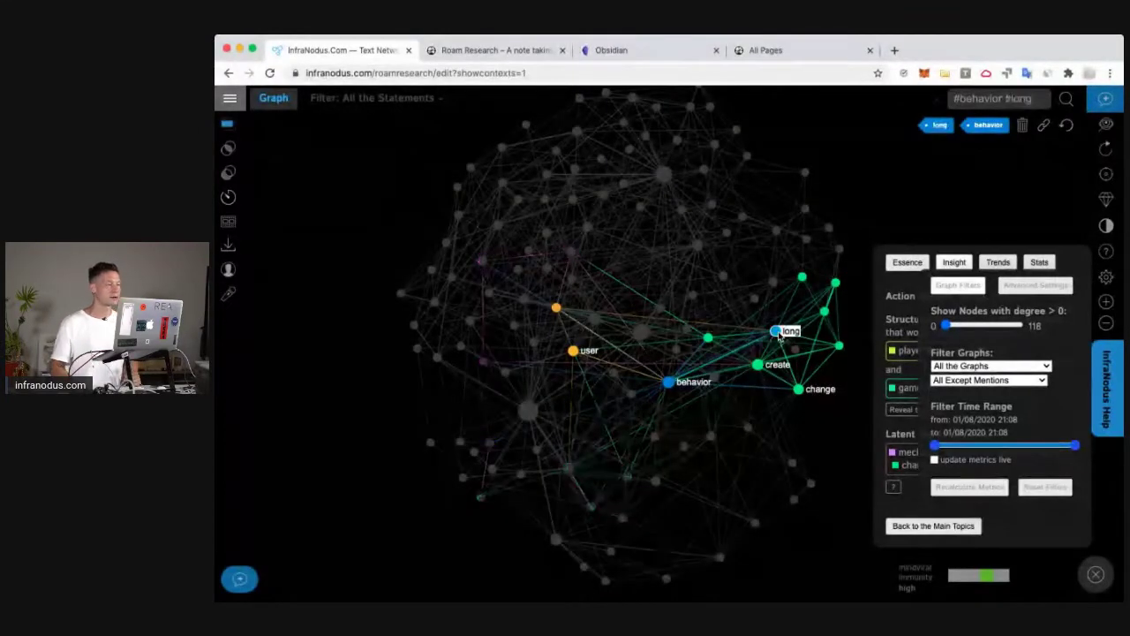
pyautogui.click(803, 278)
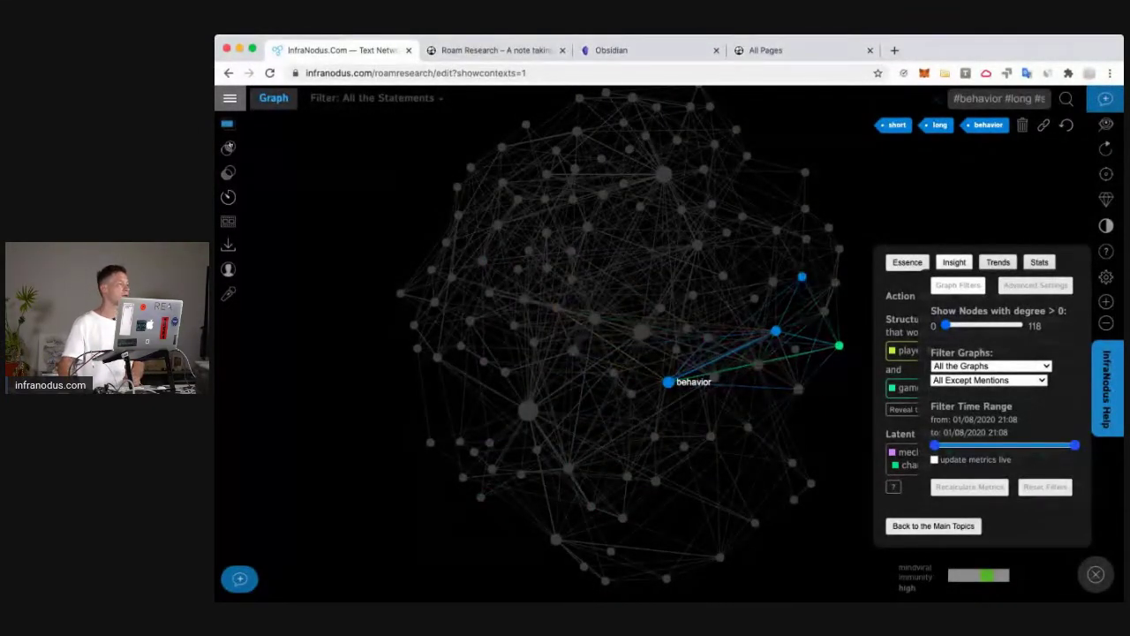
pyautogui.click(228, 145)
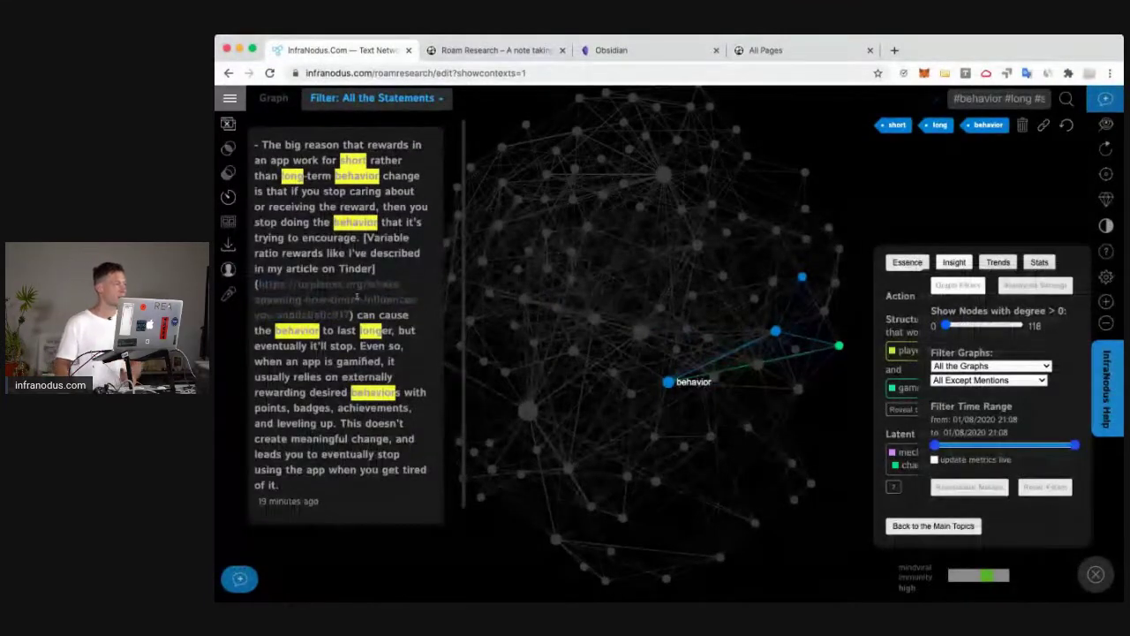
# - Reload the combined view of all graphs in the roamresearch account
pyautogui.click(229, 99)
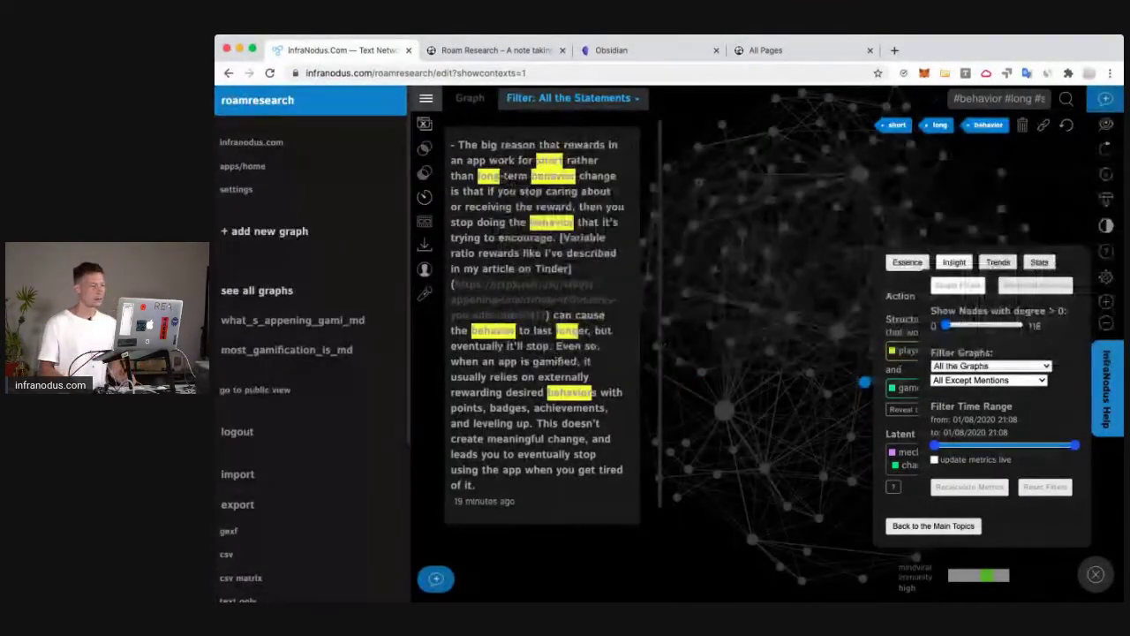
pyautogui.click(257, 290)
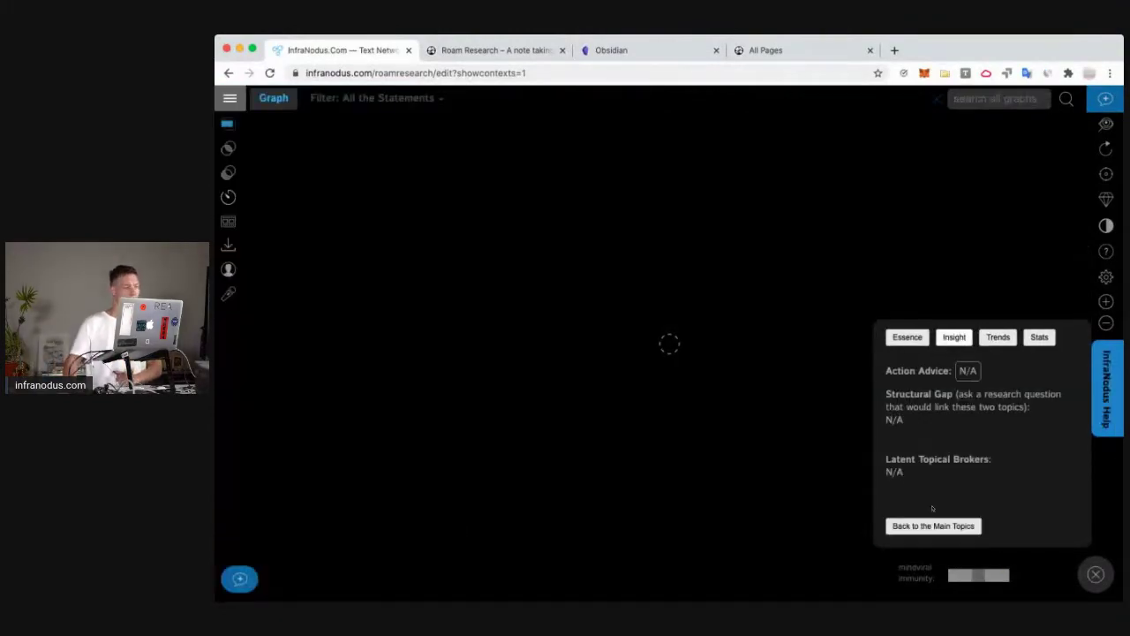